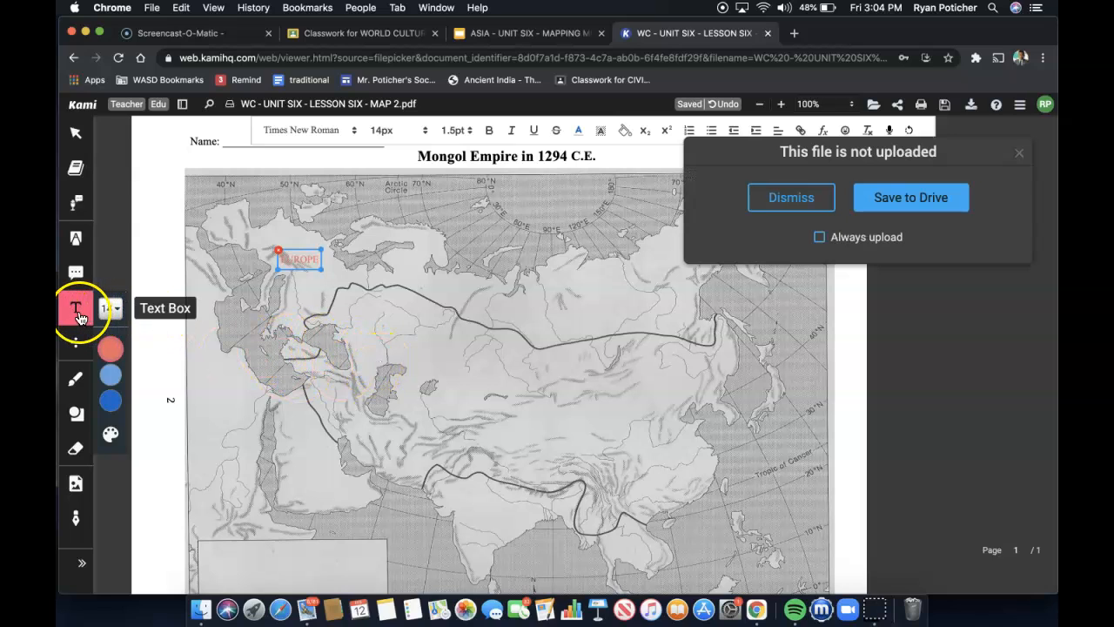
Save the map file to Drive, then add red ARABIA and INDIA text labels on their regions of the map
click(921, 197)
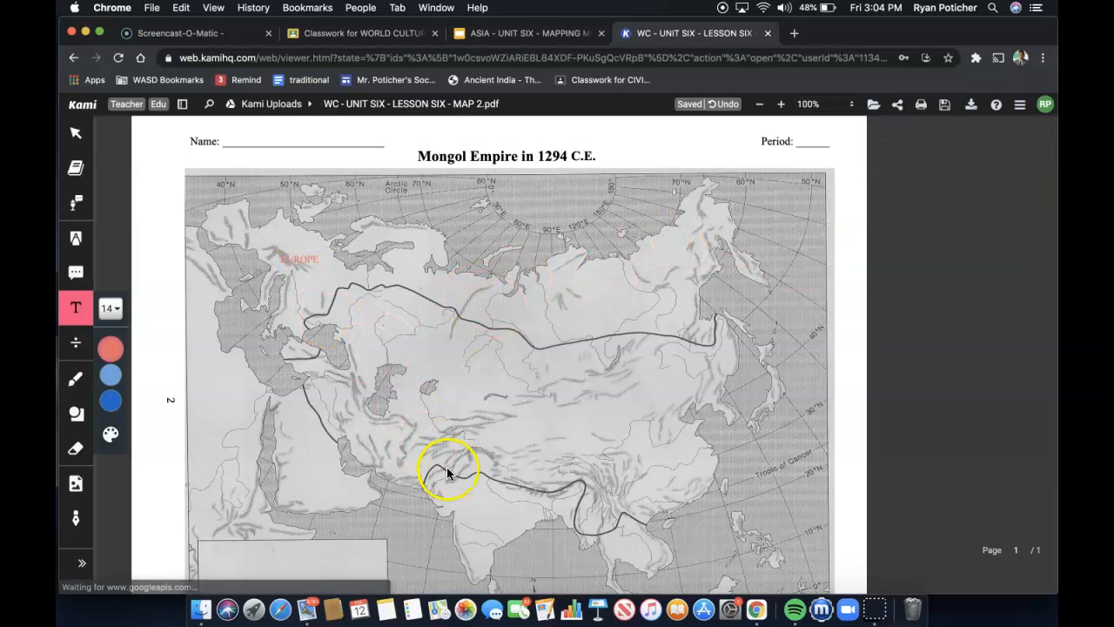
click(306, 445)
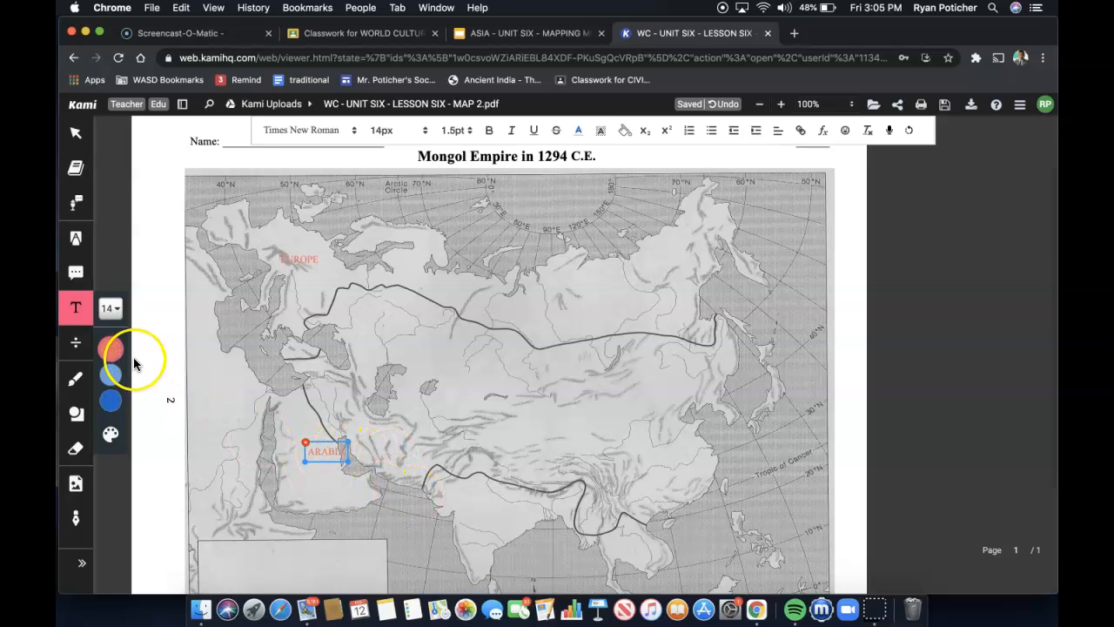
click(475, 504)
click(475, 504)
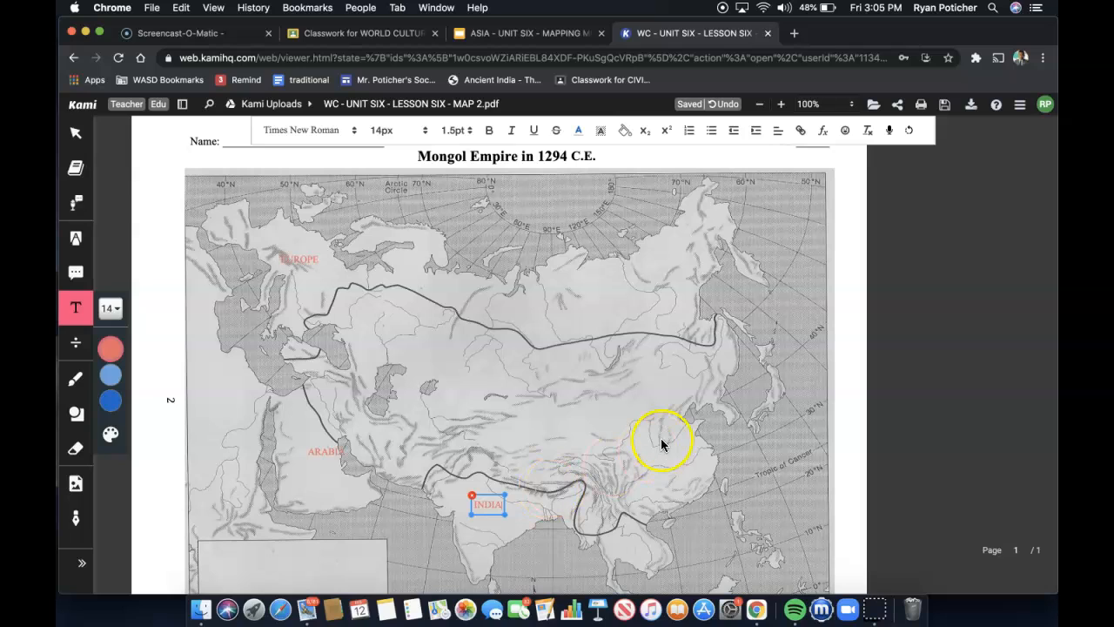
Add red text labels JAPAN, KOREA and CHINA on their locations in eastern Asia
click(777, 389)
click(778, 390)
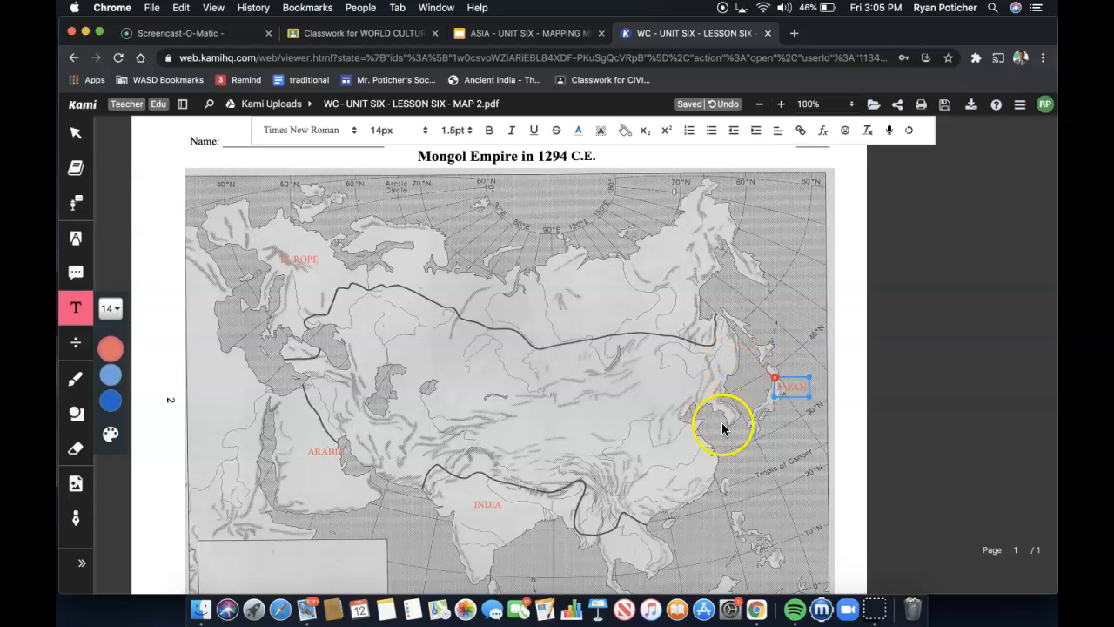
click(709, 398)
click(709, 399)
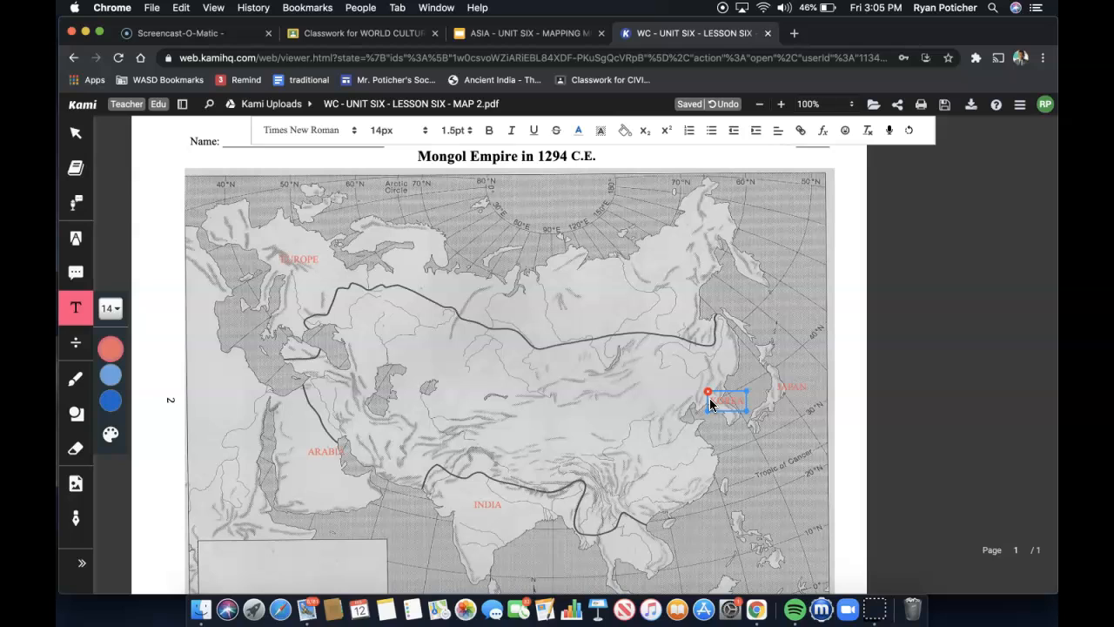
click(634, 463)
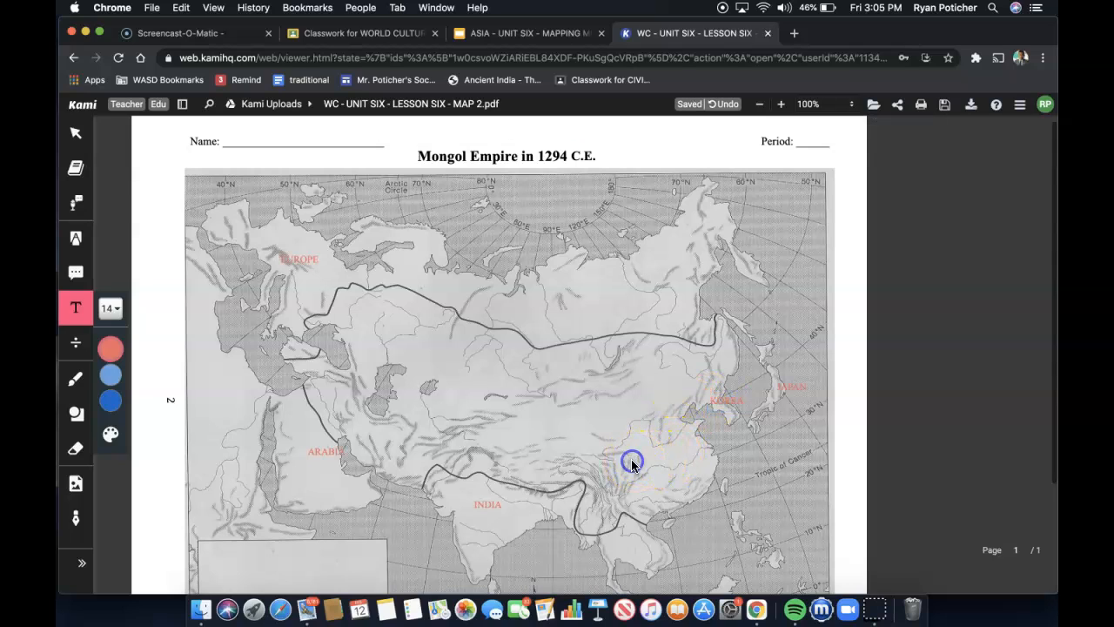
click(633, 466)
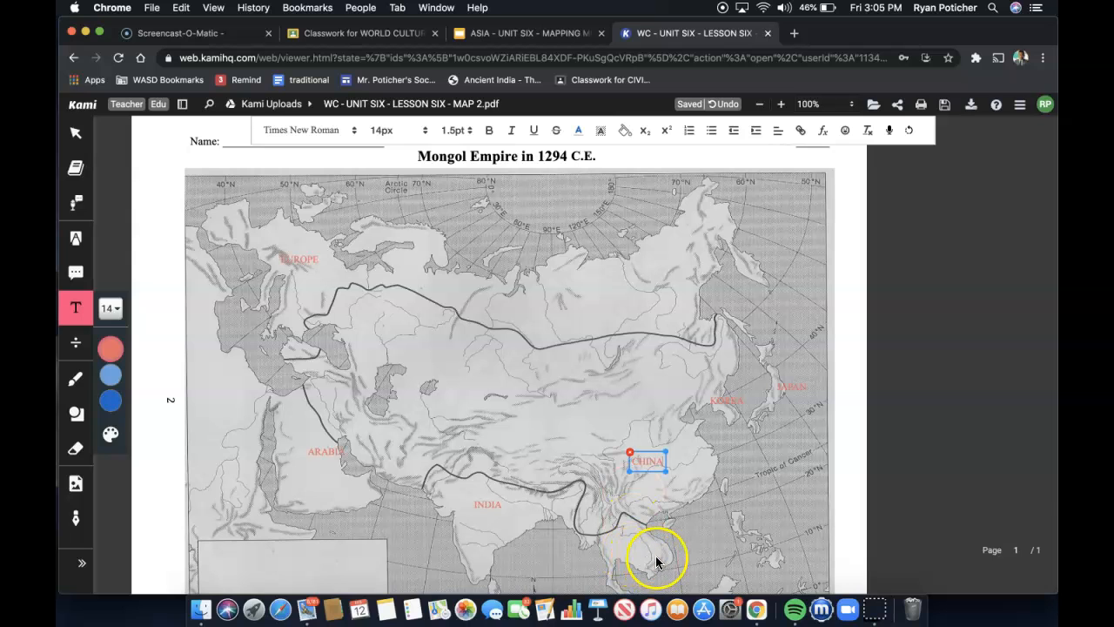
Add a red VIETNAM text label along the eastern coast of the Southeast Asian peninsula
scroll(659, 559, down, 3)
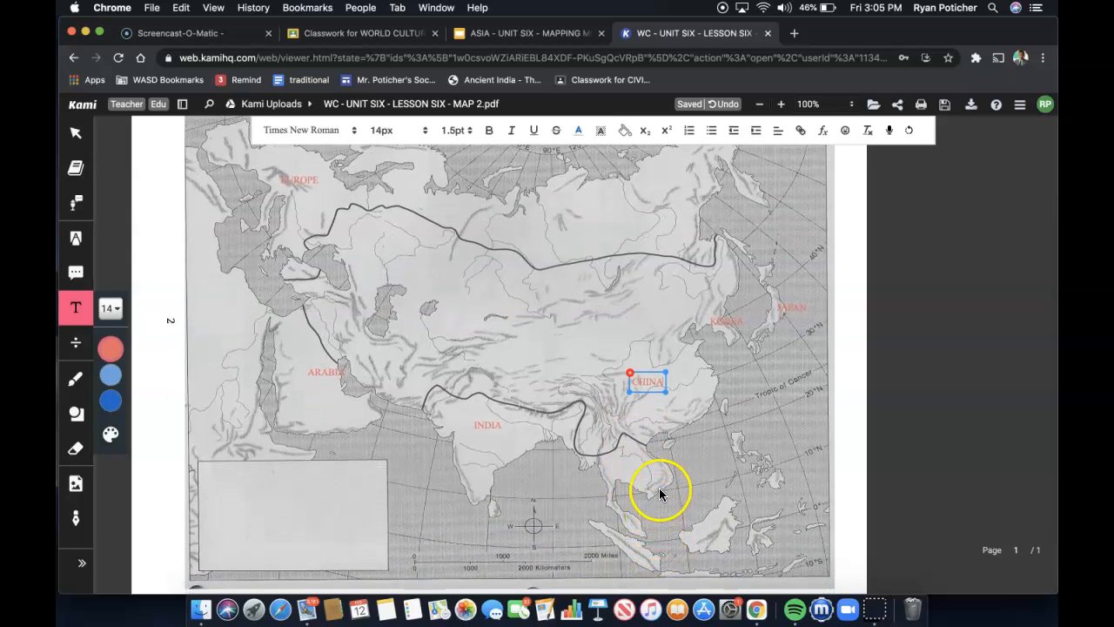
click(660, 484)
click(661, 482)
text(VIETNAM)
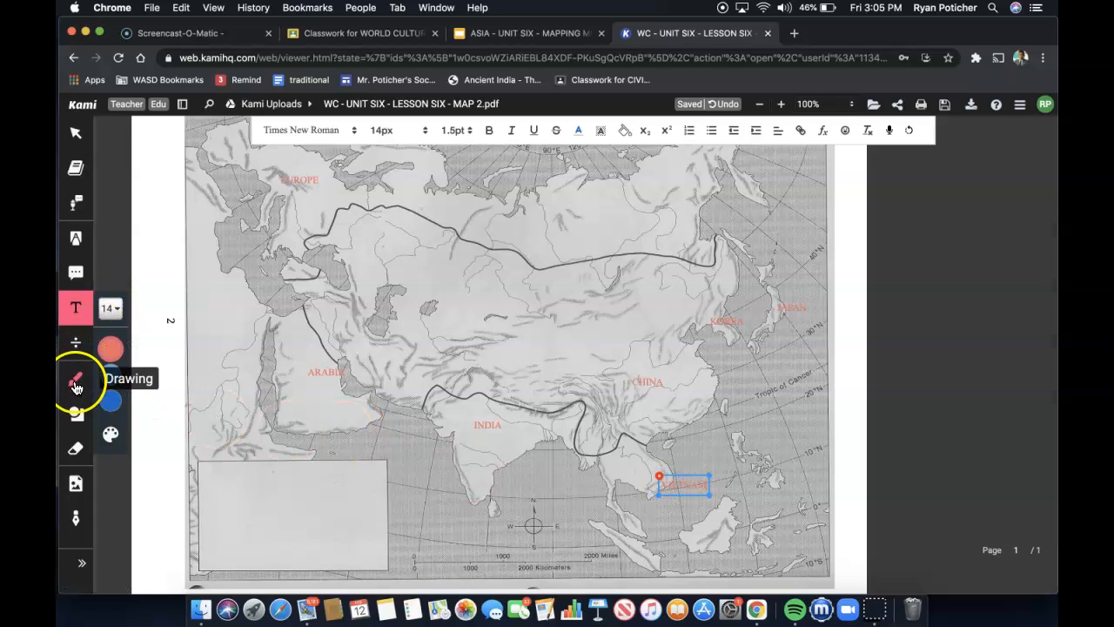
Draw small red circles over the EUROPE, ARABIA, INDIA, CHINA, VIETNAM, KOREA and JAPAN labels
click(76, 413)
click(111, 479)
click(145, 479)
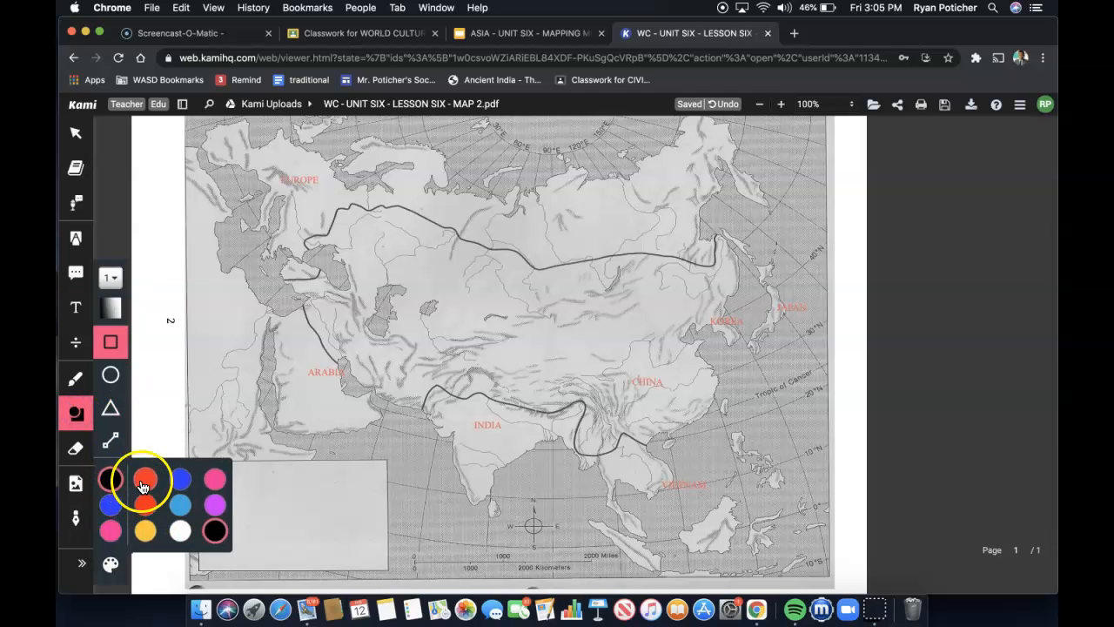
click(111, 375)
drag(283, 178, 310, 206)
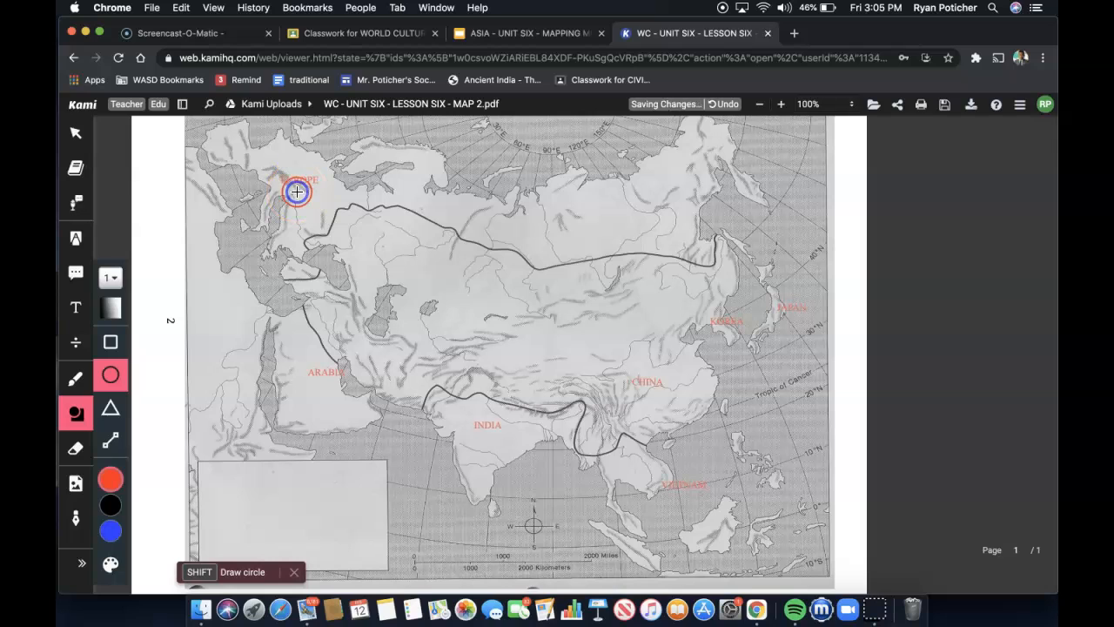
drag(310, 358, 339, 388)
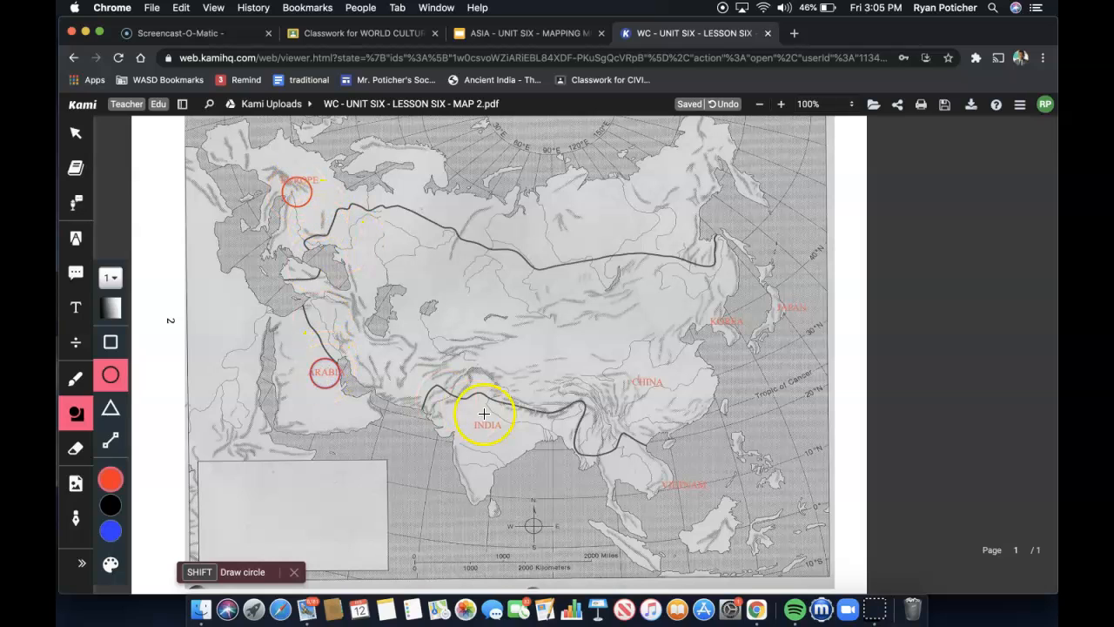
drag(470, 411, 499, 440)
drag(636, 367, 666, 397)
drag(679, 477, 683, 482)
click(728, 318)
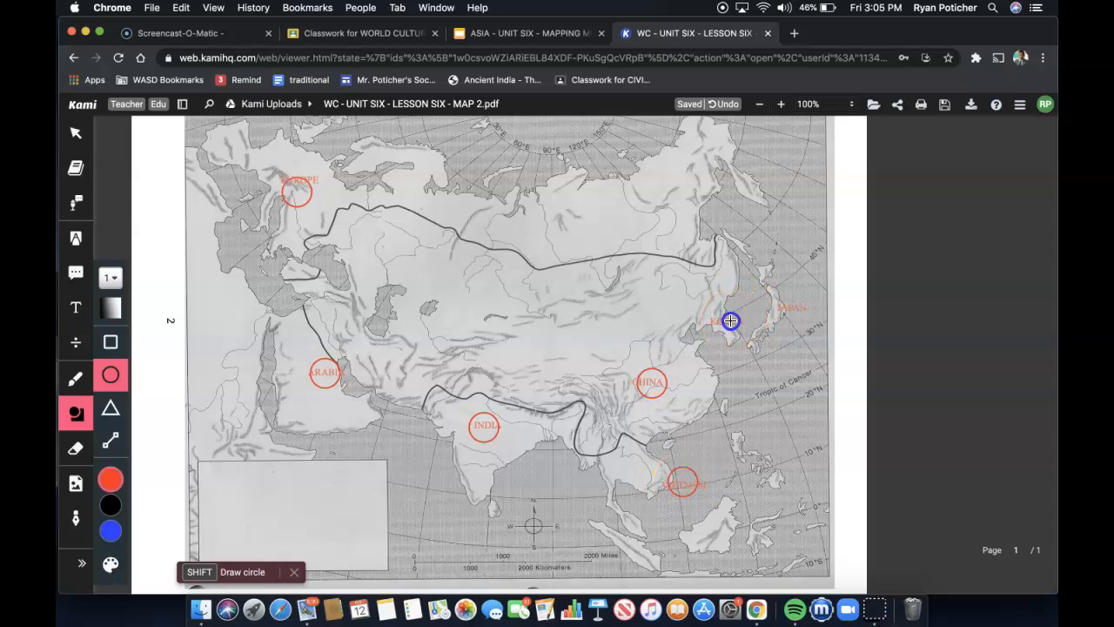
click(795, 302)
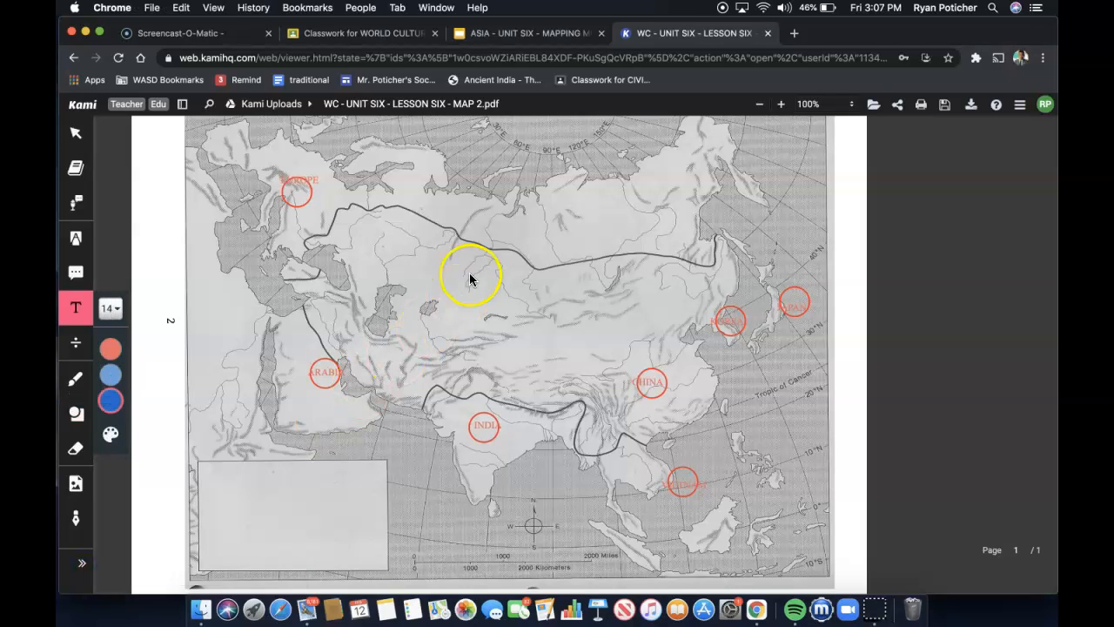
Switch to the Mongol Empire Google Slides presentation and review the Bodies of Water slide full screen
click(523, 34)
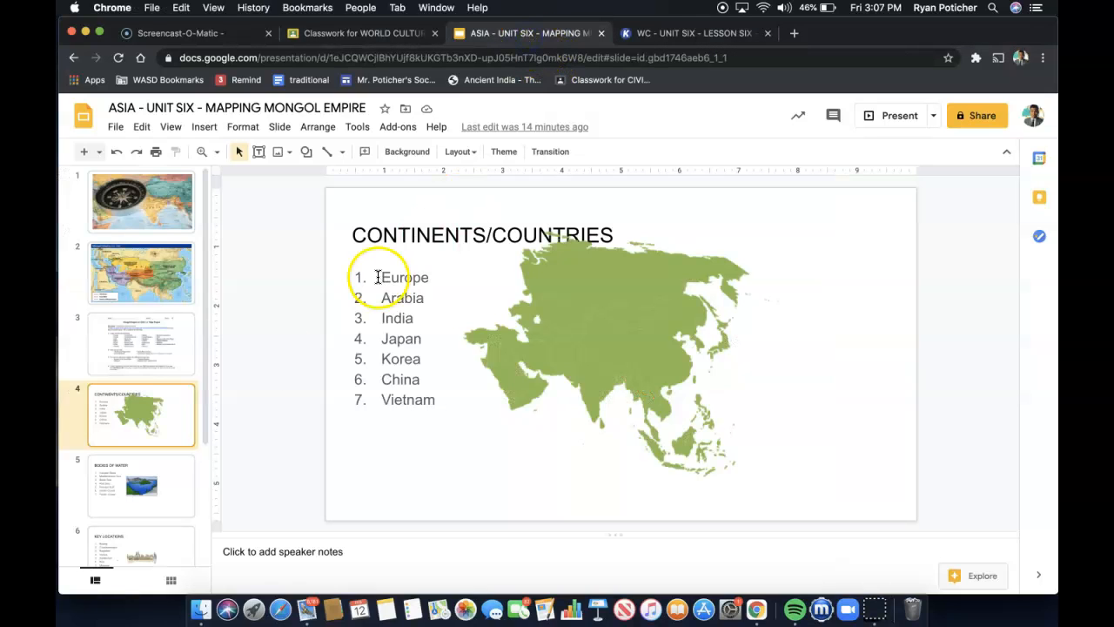
scroll(161, 417, down, 3)
click(137, 372)
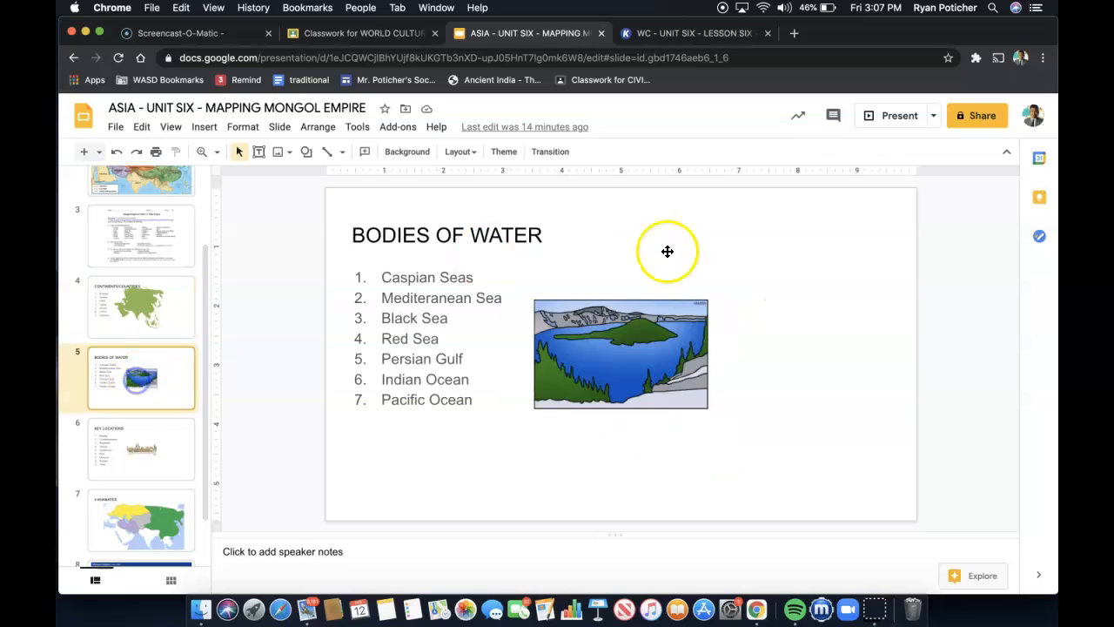
click(892, 118)
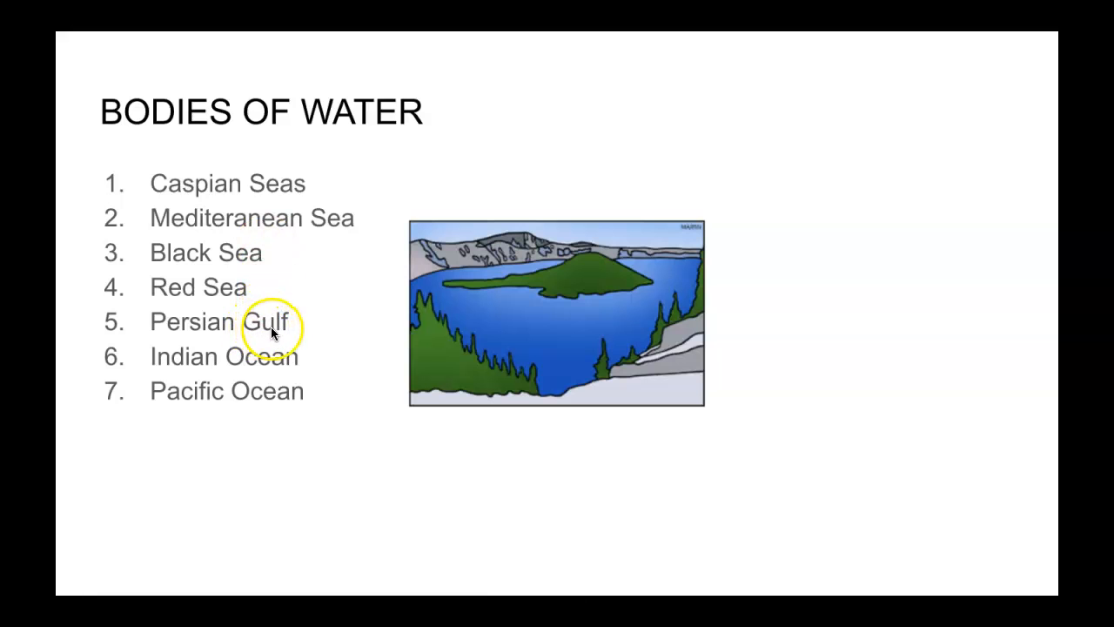
key(Escape)
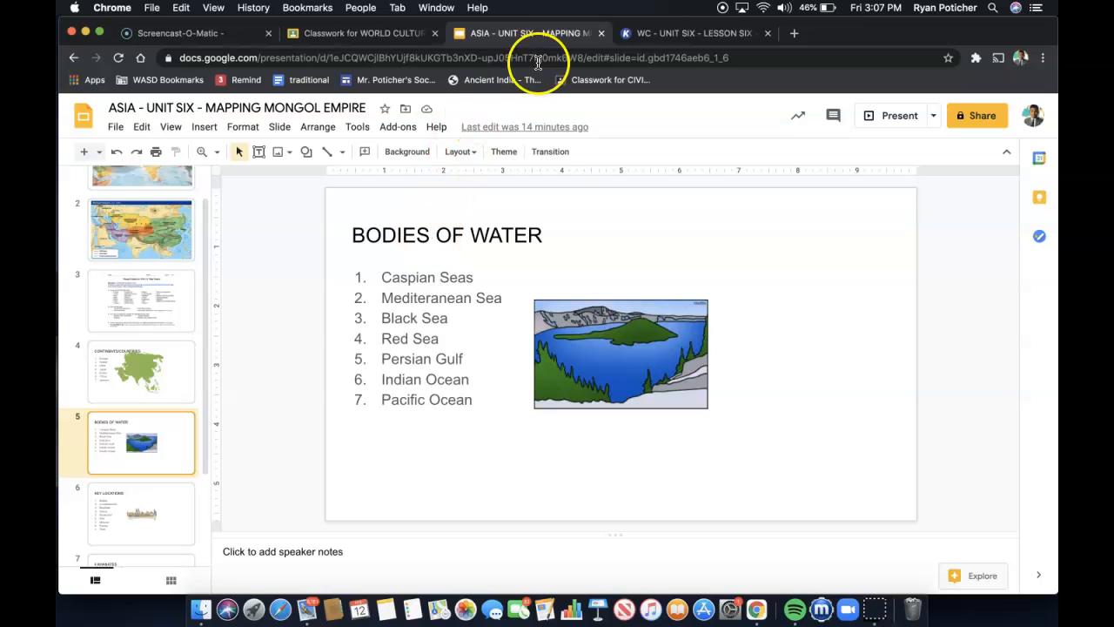
Return to the Kami map and add two-line blue text labels CASPIAN SEA and MEDITERRANEAN SEA on those seas
click(662, 38)
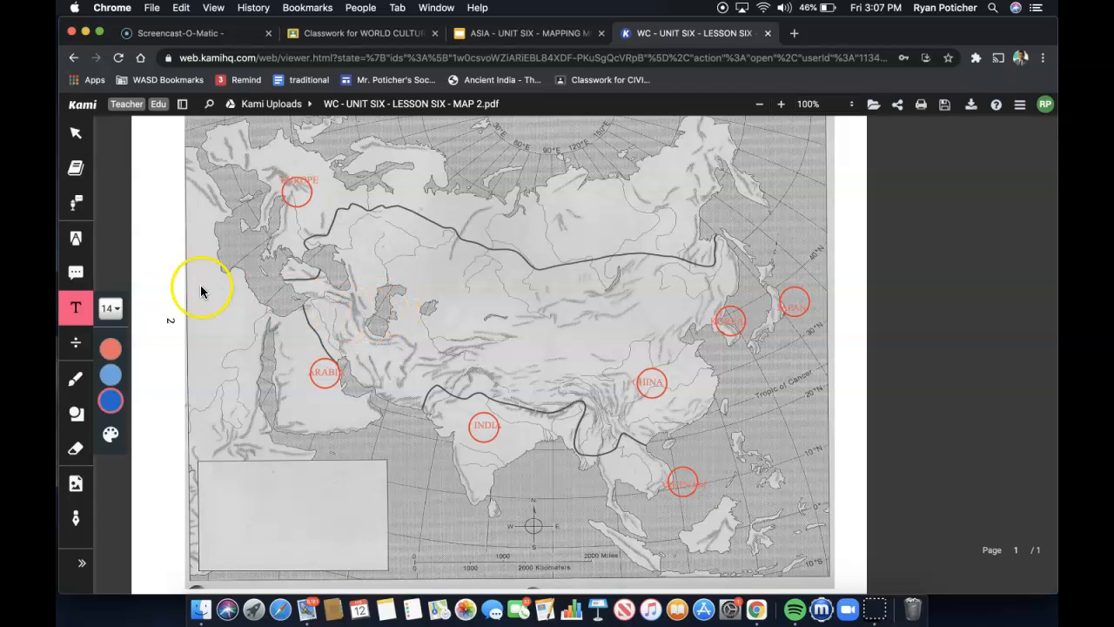
click(386, 308)
text(CASPIAN)
key(Return)
text(SEA)
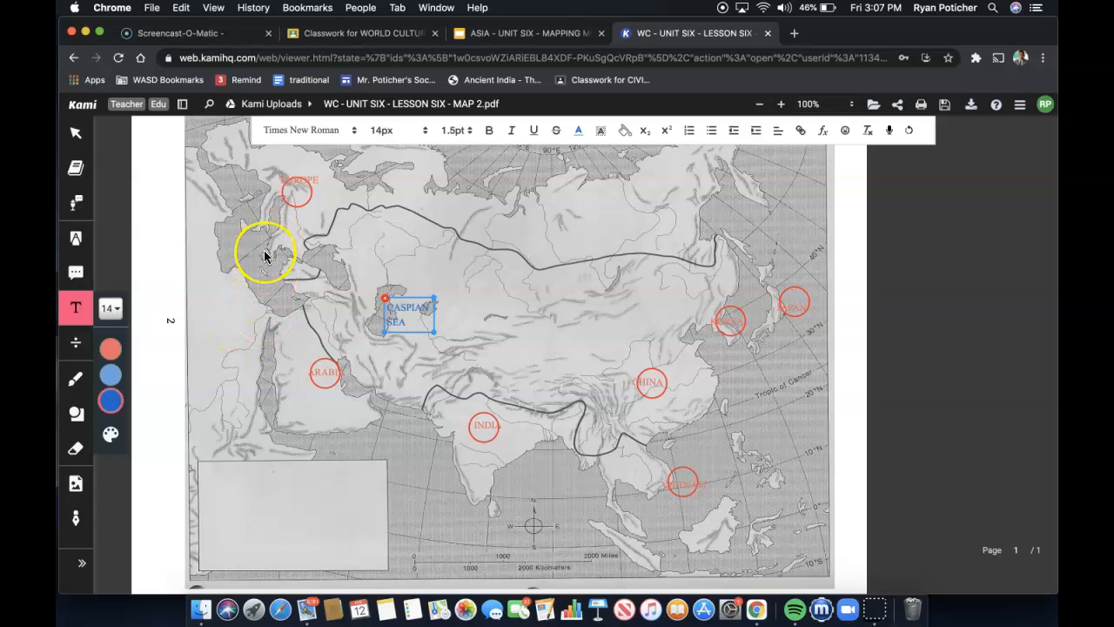
click(237, 247)
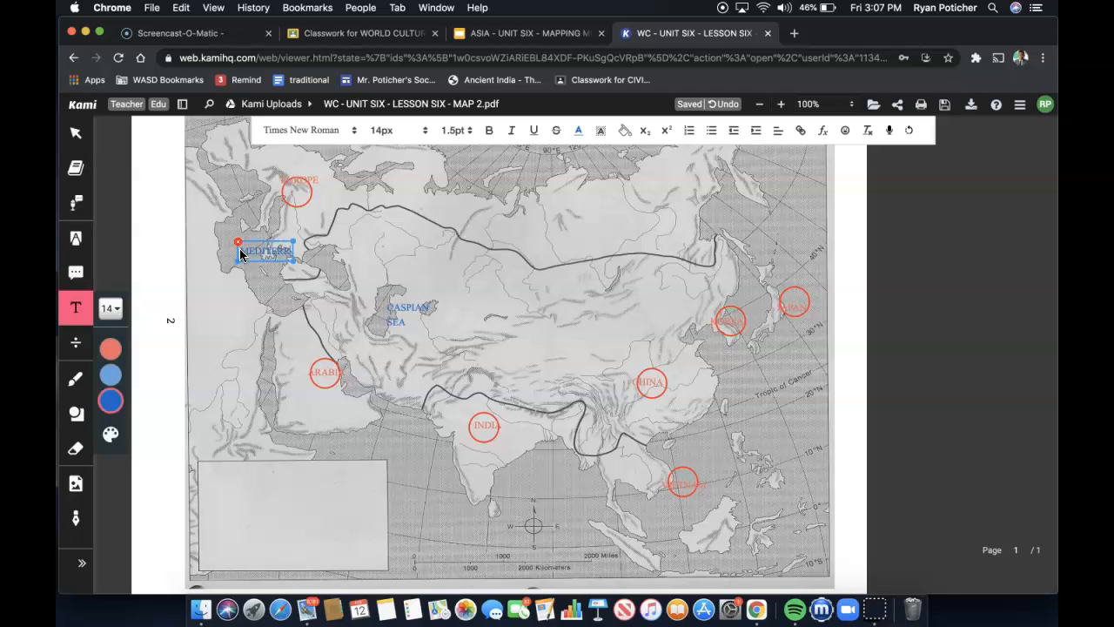
text(MEDITERRANEAN)
key(Return)
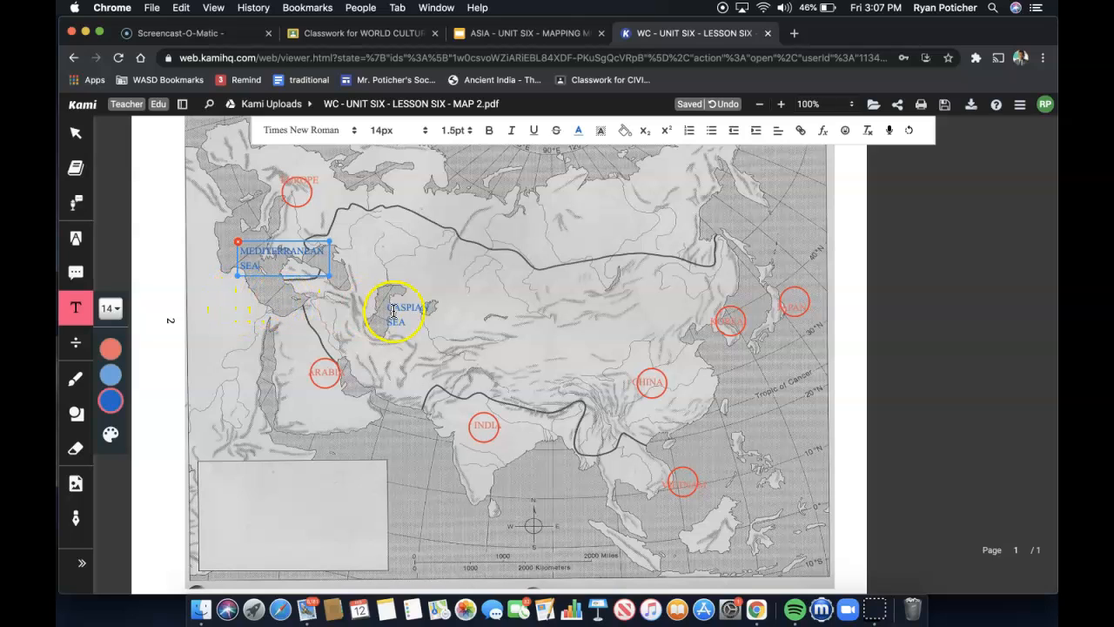
Add blue text labels BLACK SEA, RED SEA and PERSIAN GULF, placing the gulf label in the water south of Arabia
click(338, 269)
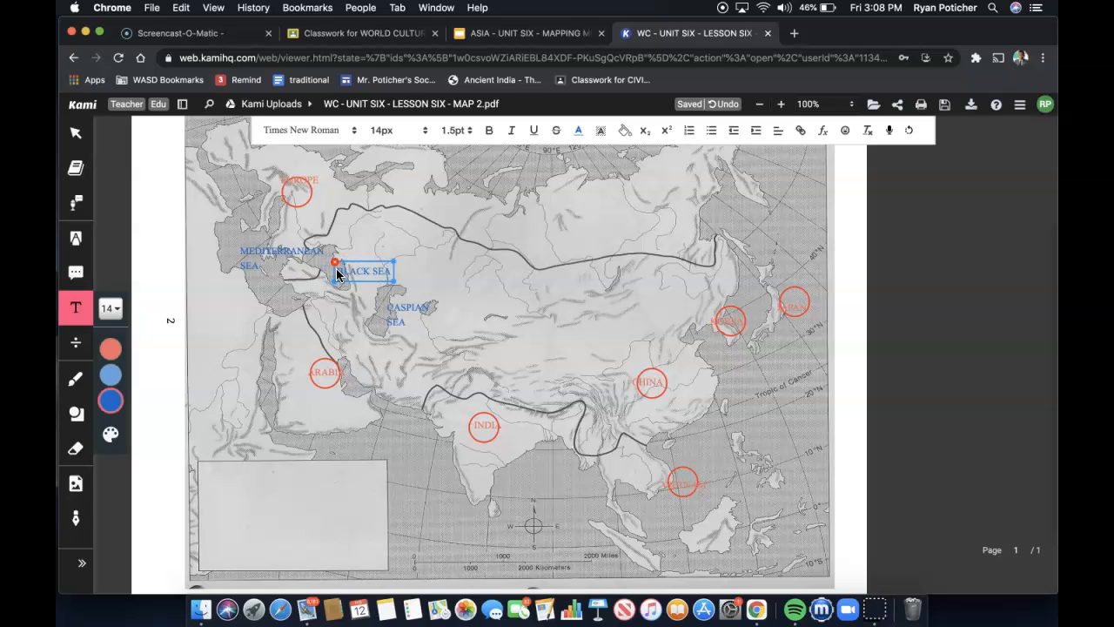
click(259, 383)
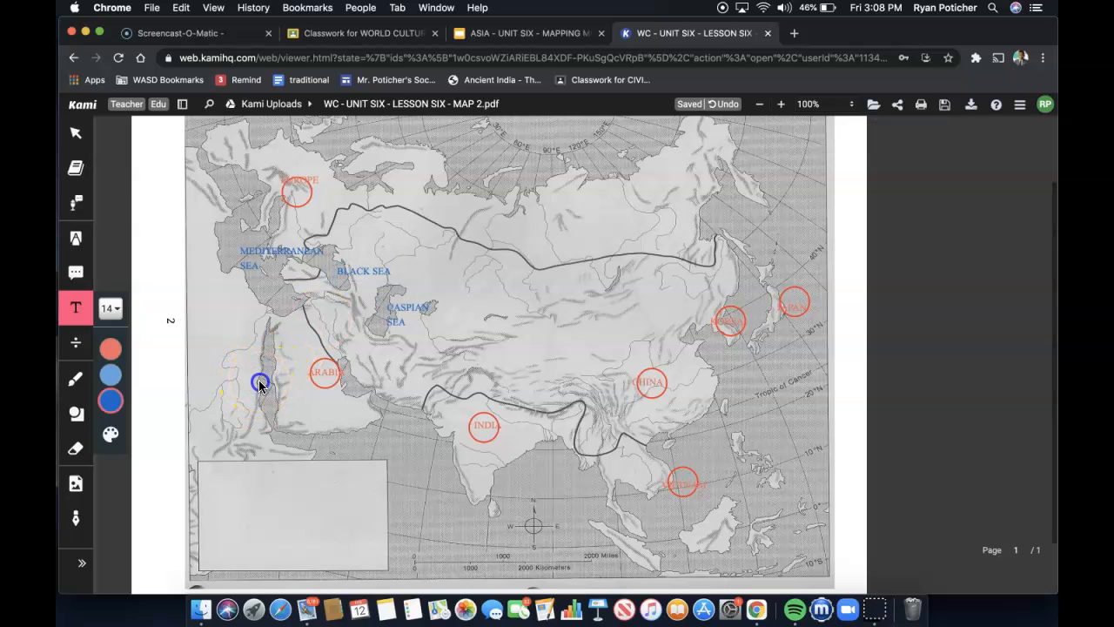
text(RED SEA)
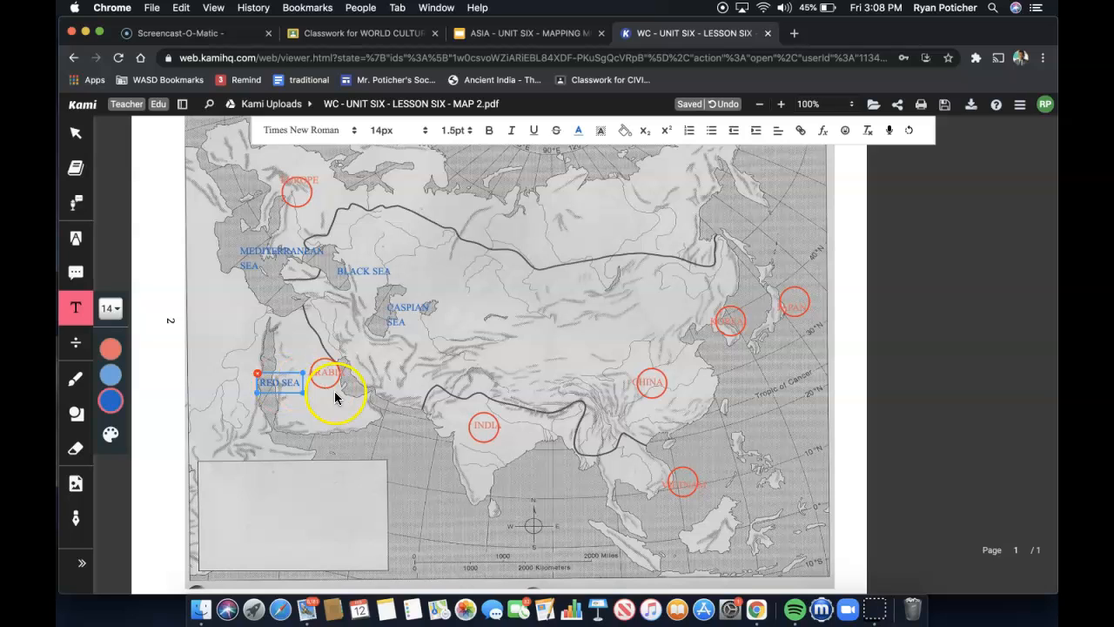
click(377, 444)
click(363, 446)
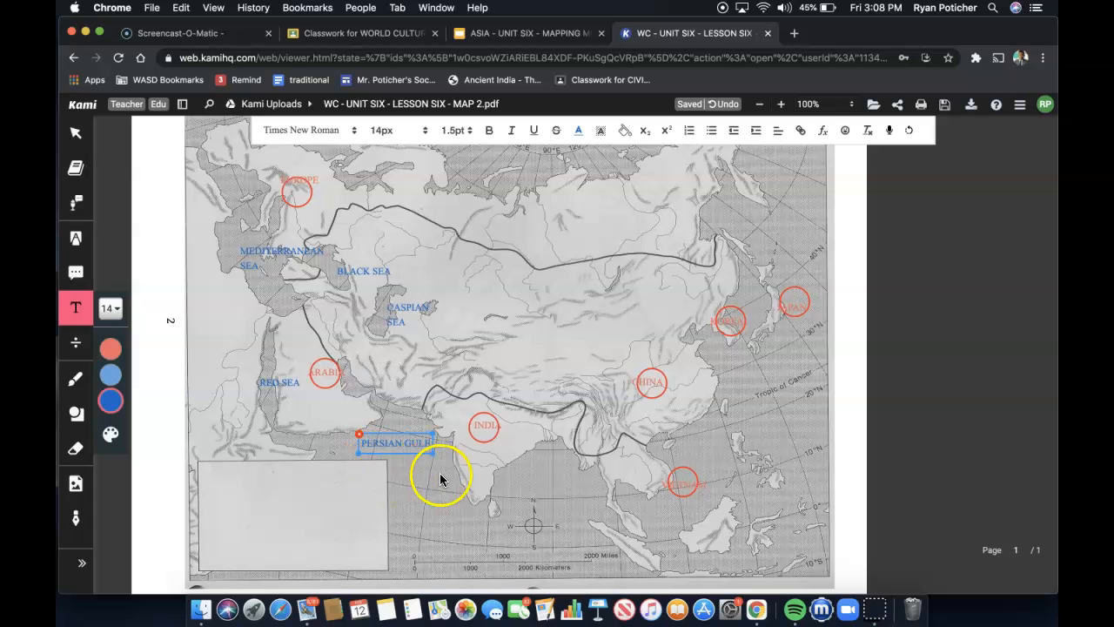
Add two-line blue labels INDIAN OCEAN, east of India's southern tip, and PACIFIC OCEAN, at the map's eastern edge
click(534, 488)
click(534, 487)
text(INDIAN)
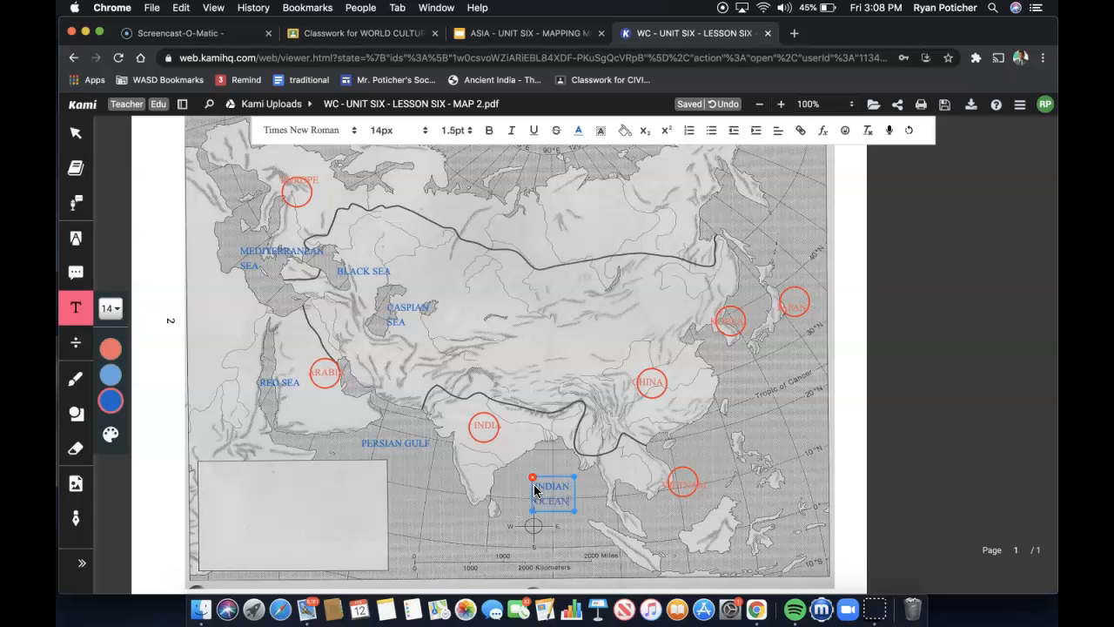
click(804, 427)
click(791, 427)
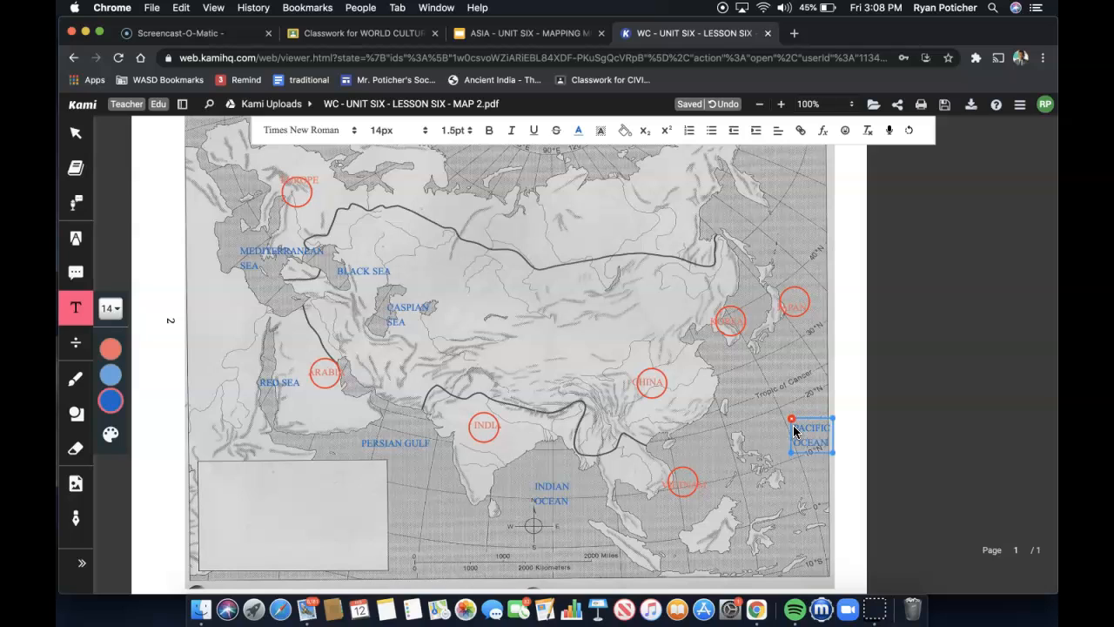
Underline all seven body-of-water labels with freehand light blue strokes at size 6
click(75, 378)
mouse_move(110, 500)
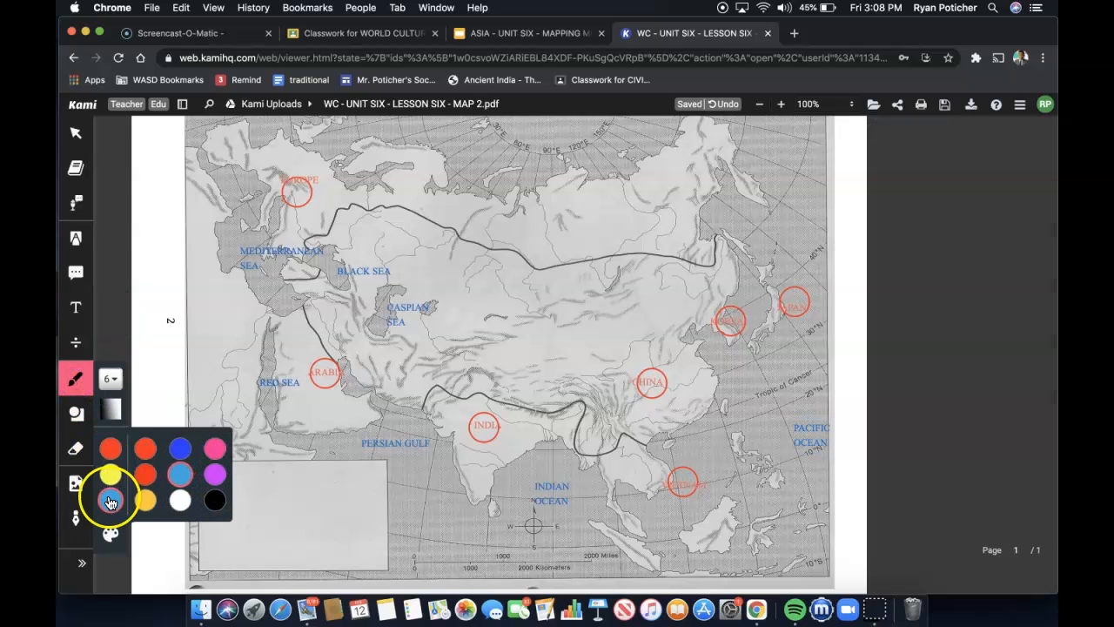
click(237, 279)
mouse_move(237, 279)
mouse_down()
mouse_move(266, 279)
mouse_move(300, 259)
mouse_move(380, 279)
mouse_move(398, 316)
mouse_move(413, 315)
mouse_move(409, 329)
mouse_up()
click(264, 259)
drag(263, 394, 296, 394)
drag(363, 452, 424, 452)
mouse_move(533, 509)
mouse_down()
mouse_move(567, 511)
mouse_move(568, 496)
mouse_up()
mouse_move(794, 435)
mouse_down()
mouse_move(827, 436)
mouse_move(803, 453)
mouse_move(832, 457)
mouse_up()
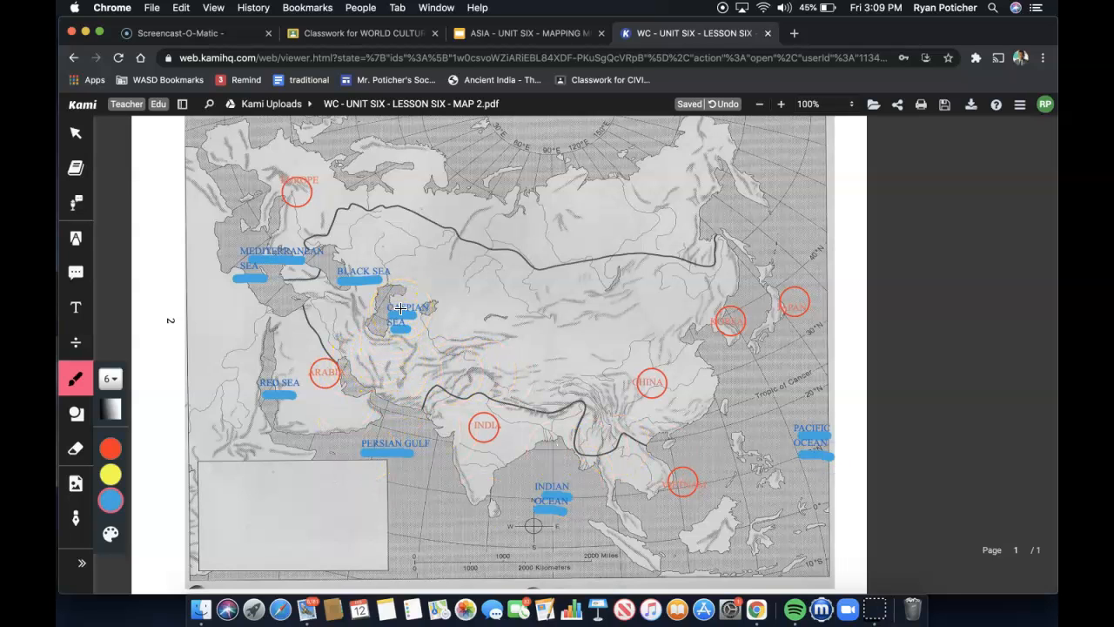
click(82, 566)
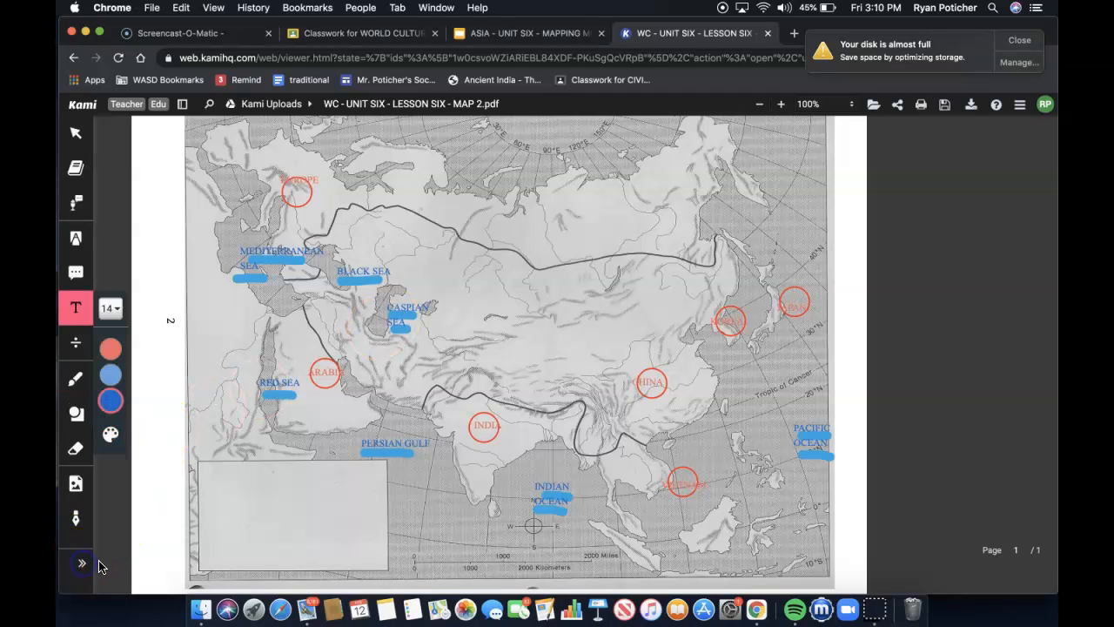
Review the Key Locations slide full screen in the Google Slides presentation and return to the Kami map
click(508, 33)
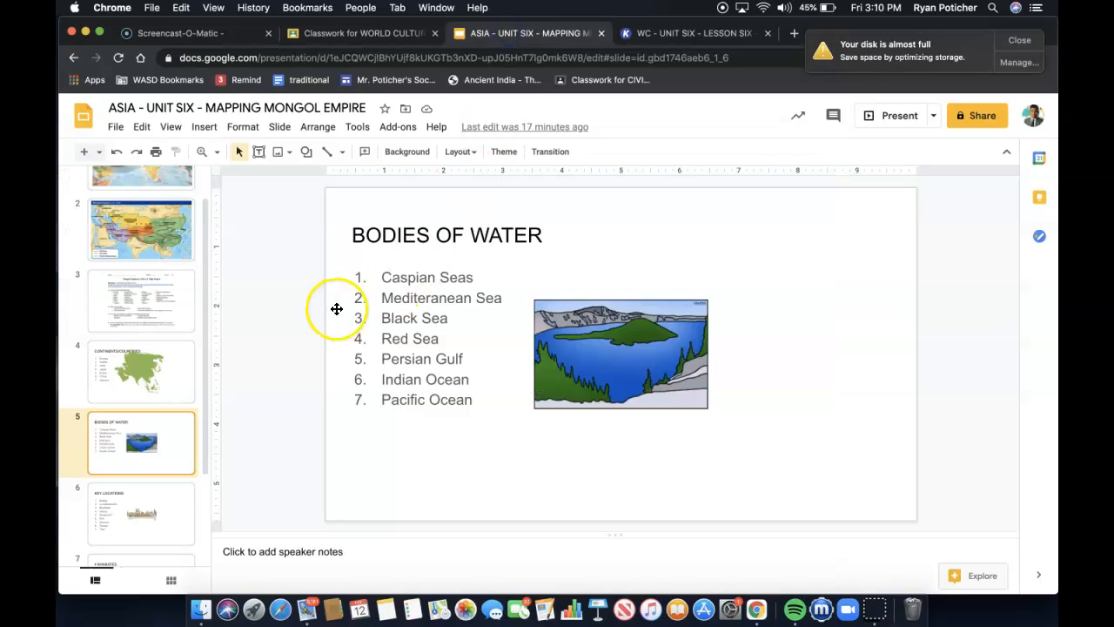
click(894, 117)
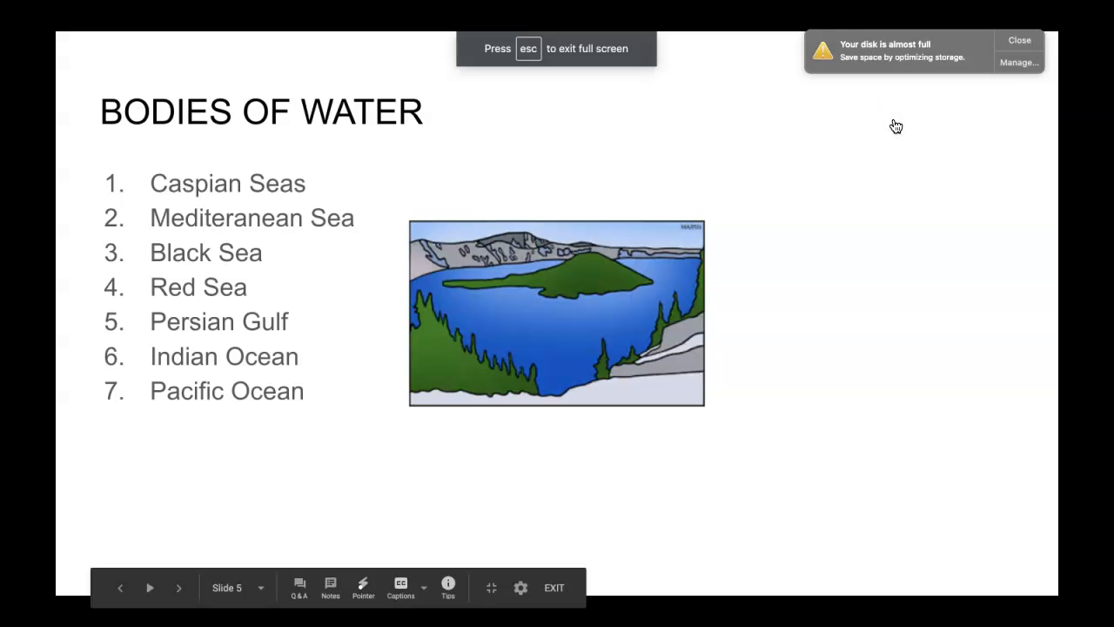
key(Right)
click(1019, 40)
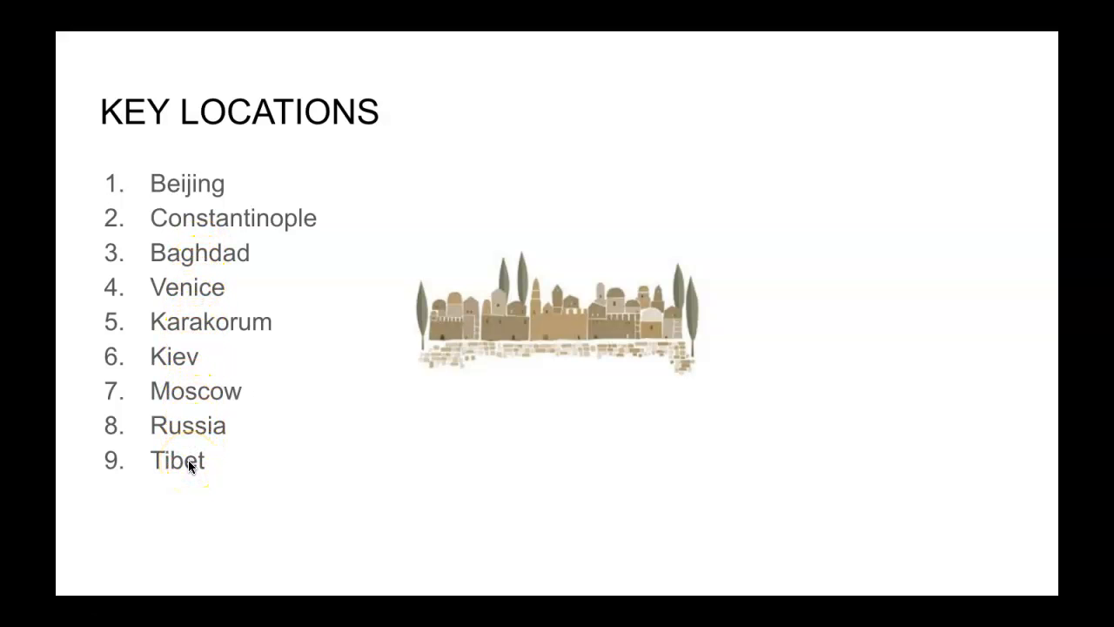
key(Escape)
click(671, 33)
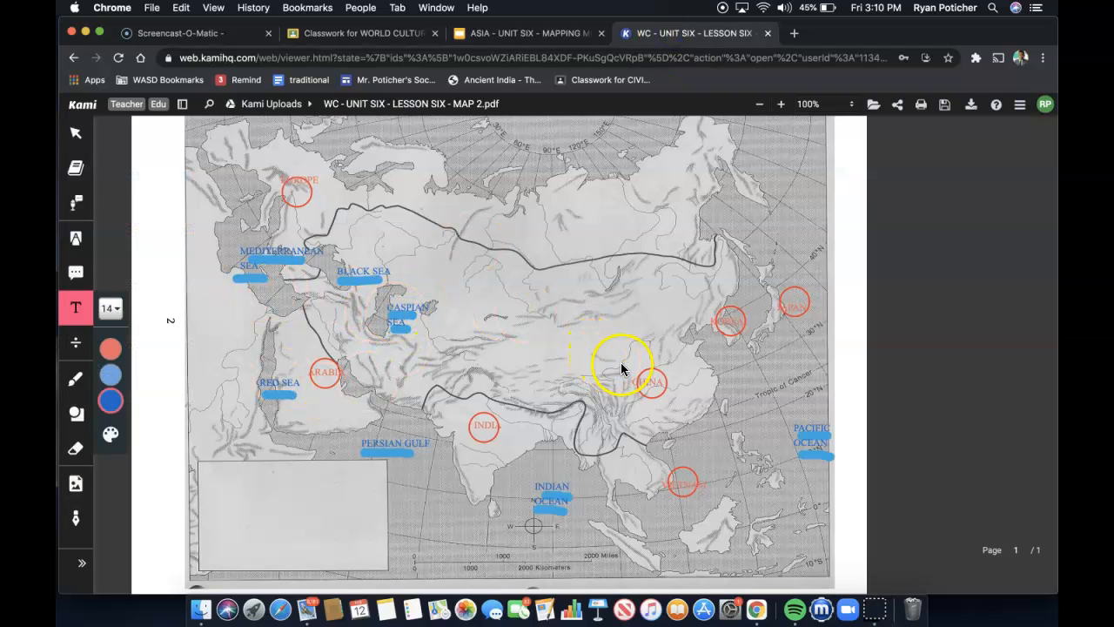
click(678, 370)
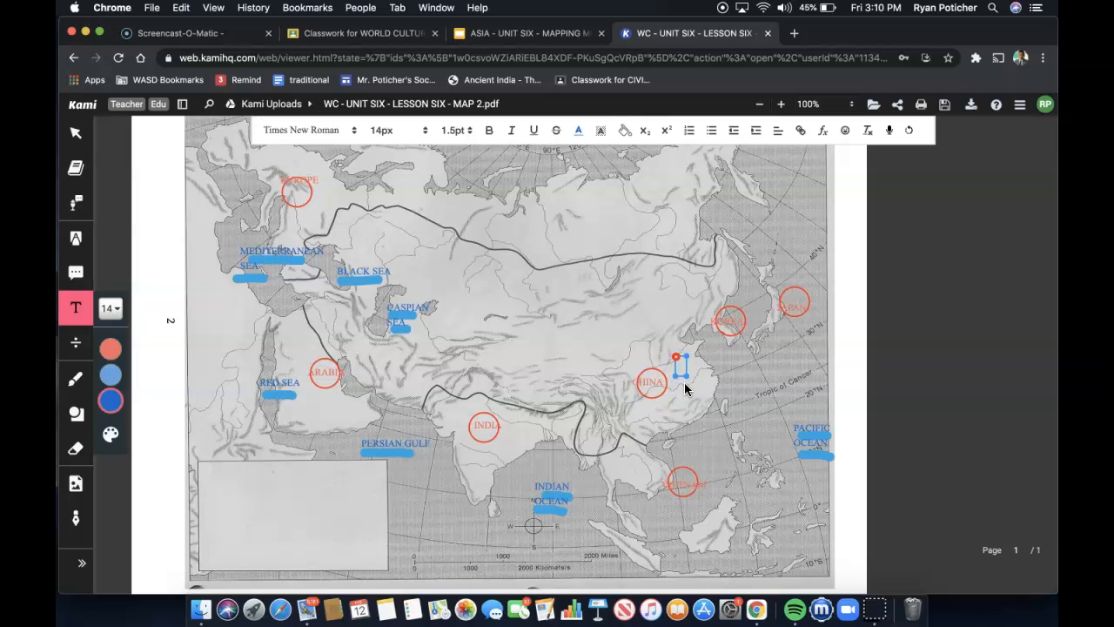
click(111, 433)
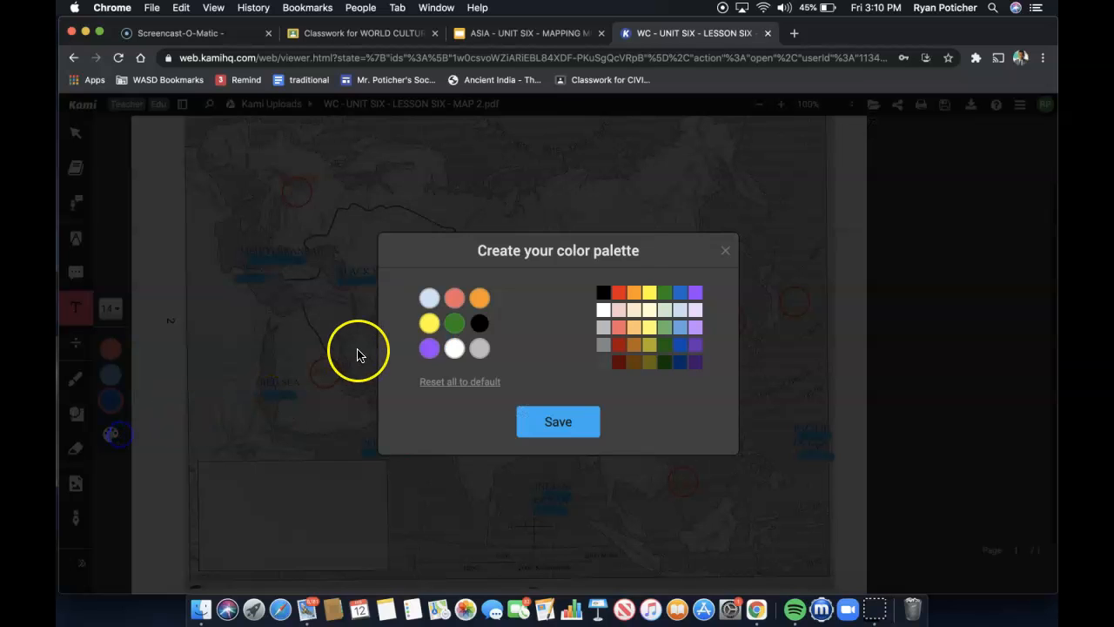
click(558, 421)
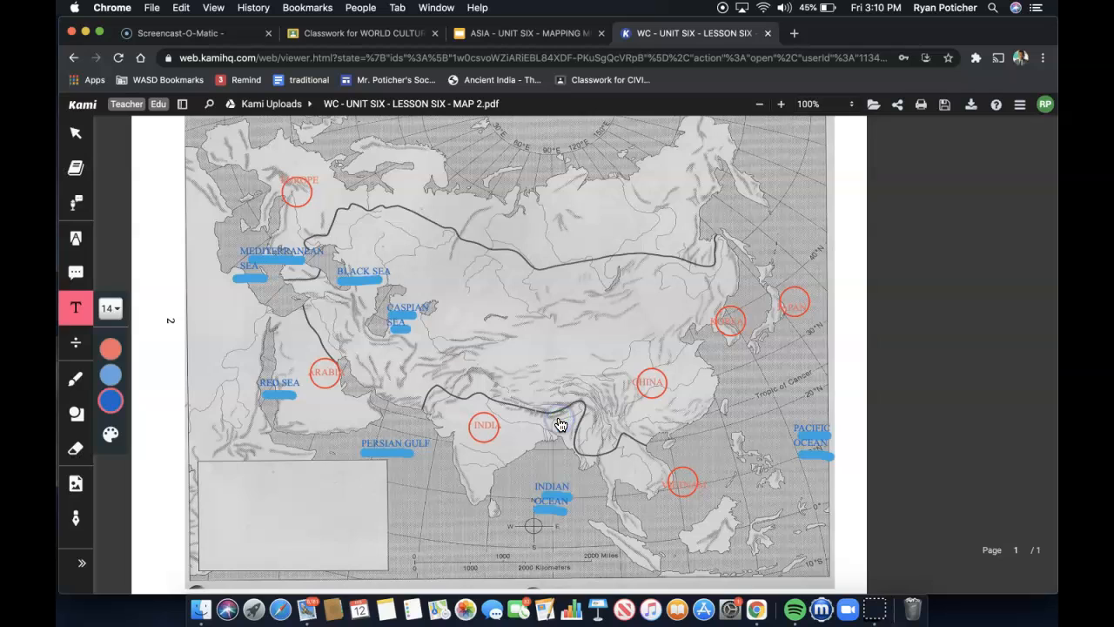
Add the text label BEIJING northeast of the CHINA label and color its text green
click(674, 346)
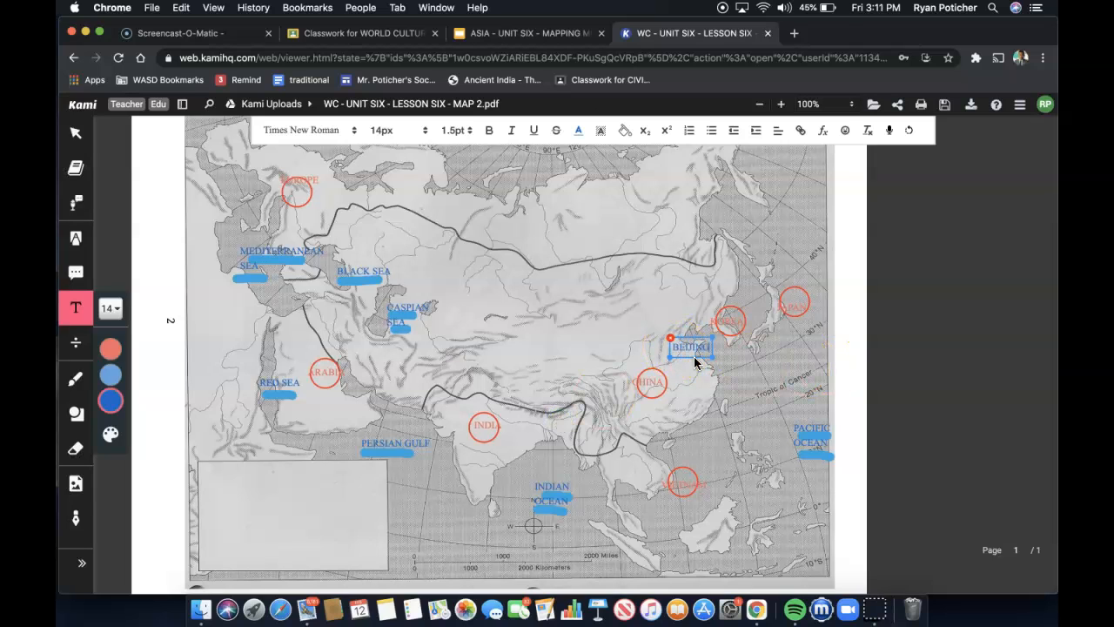
click(694, 348)
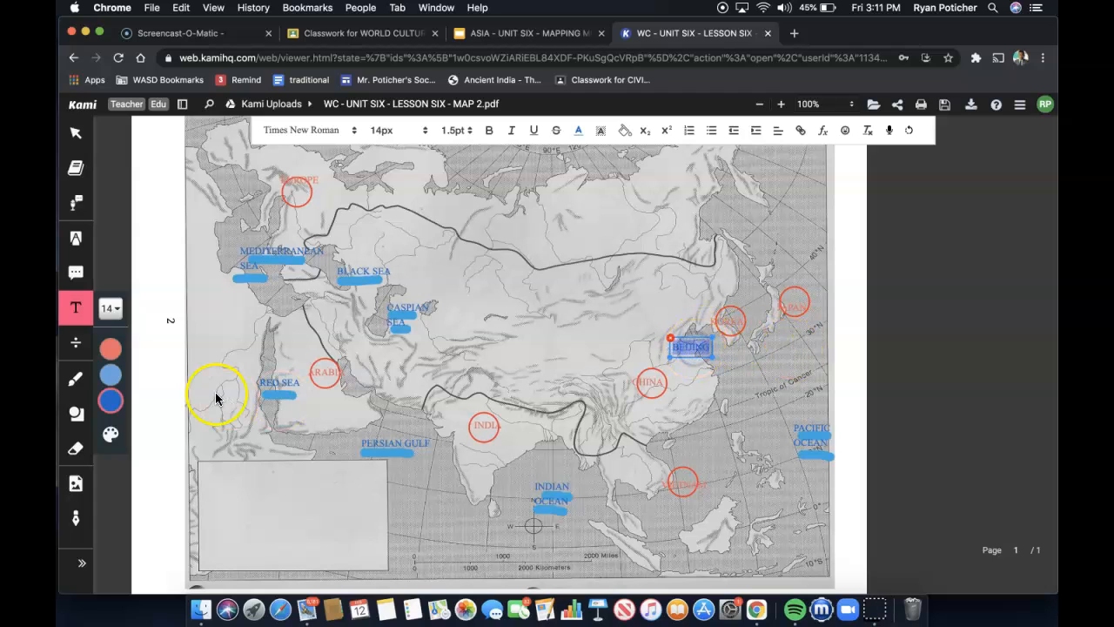
click(112, 434)
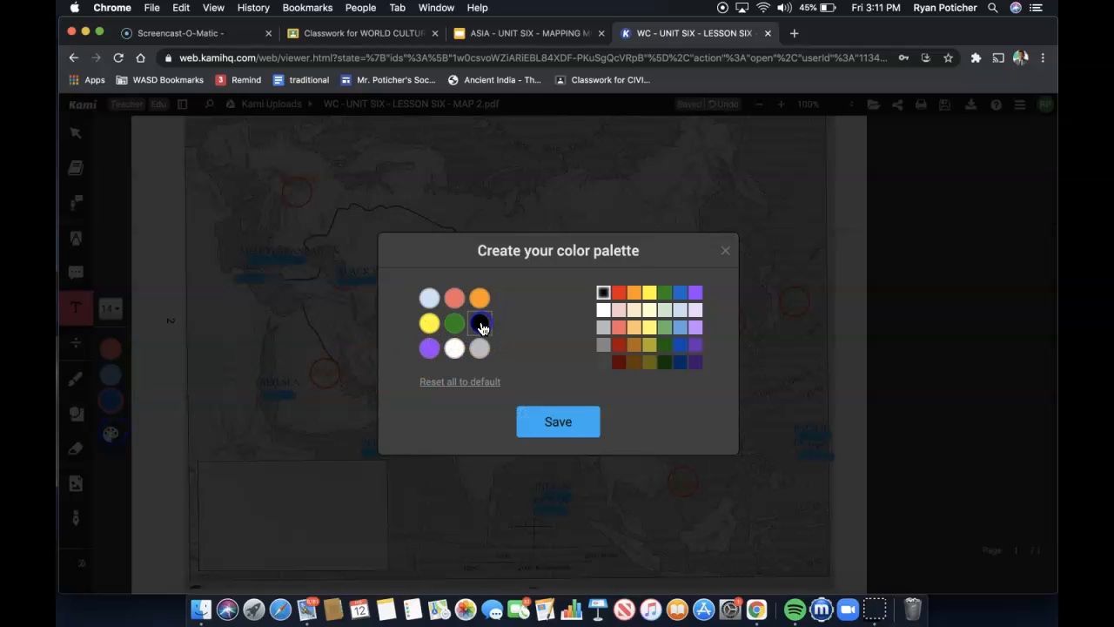
click(554, 422)
click(736, 359)
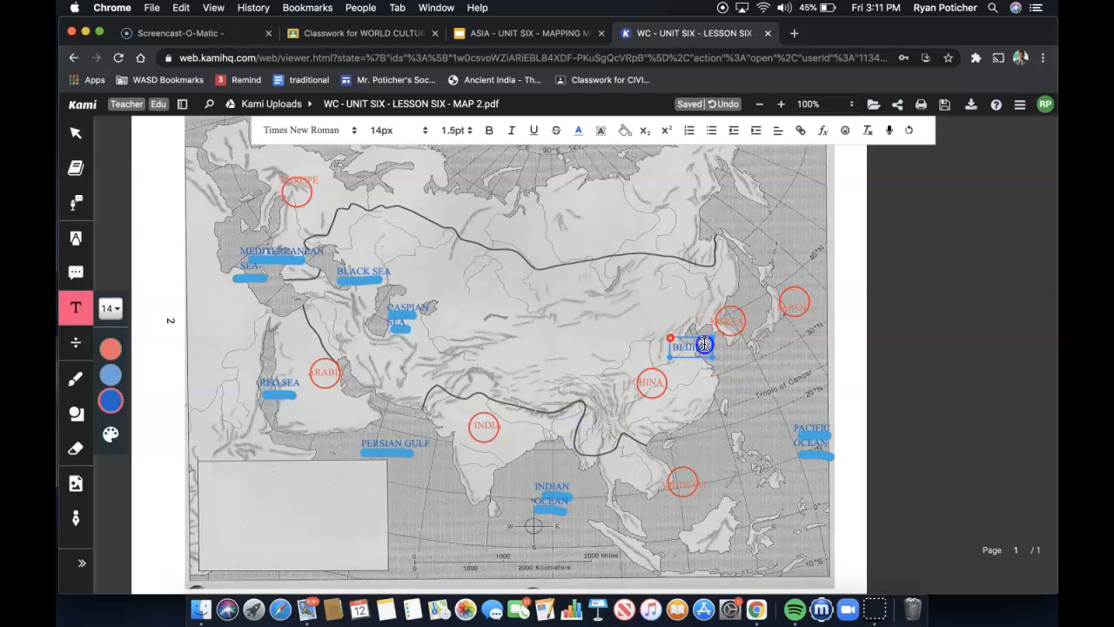
mouse_move(137, 354)
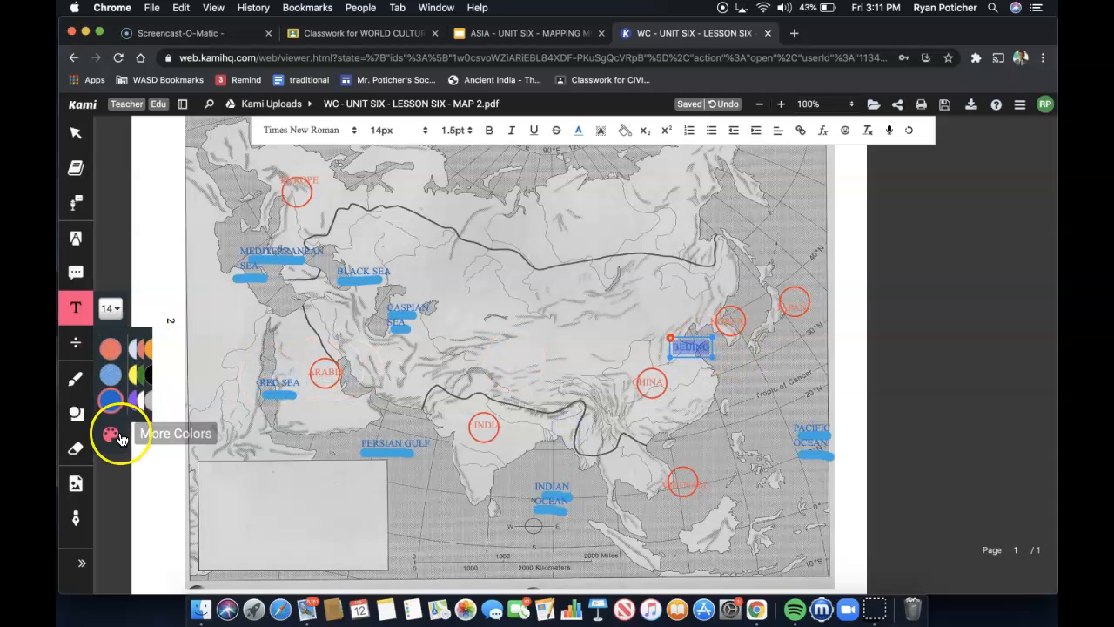
click(179, 374)
click(688, 374)
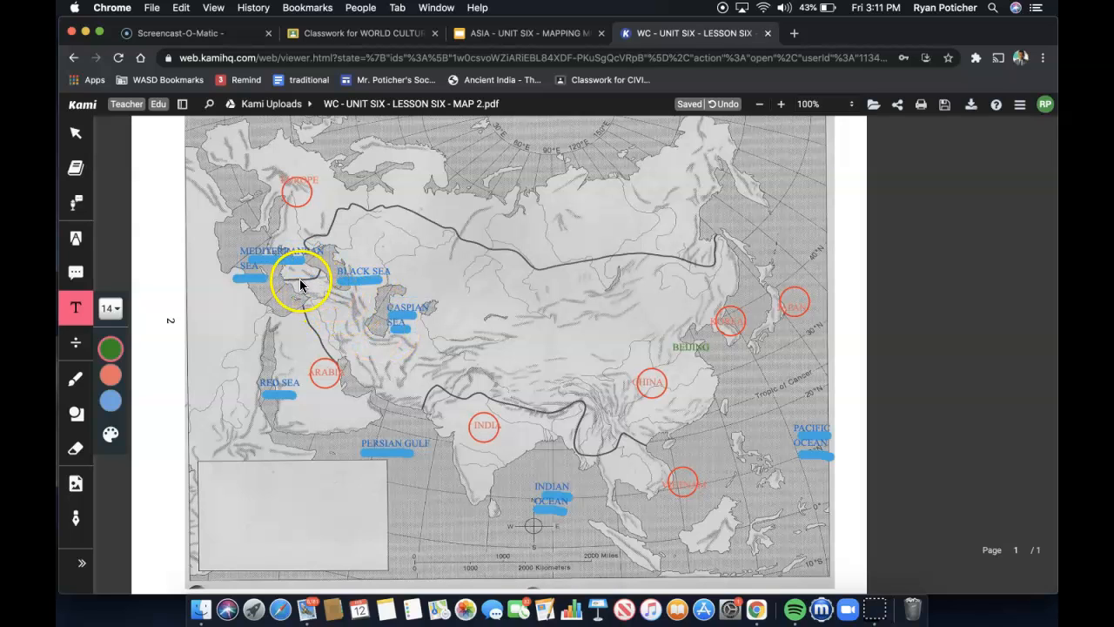
Add the green label CONSTANTINOPLE below the Mediterranean and Black Sea labels and shift it slightly west
click(298, 277)
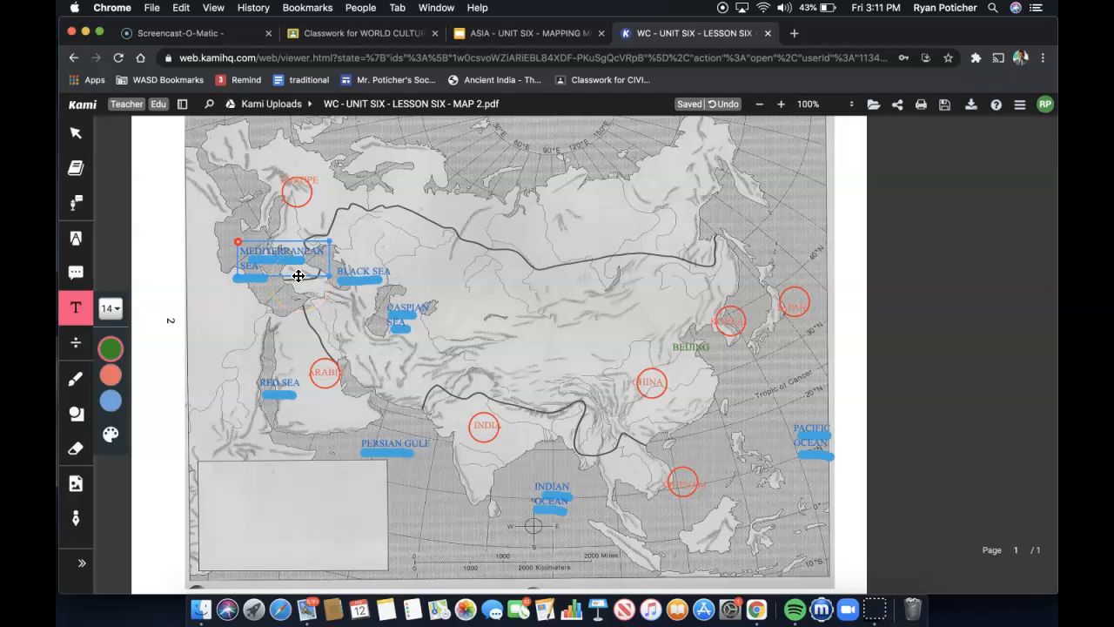
click(295, 283)
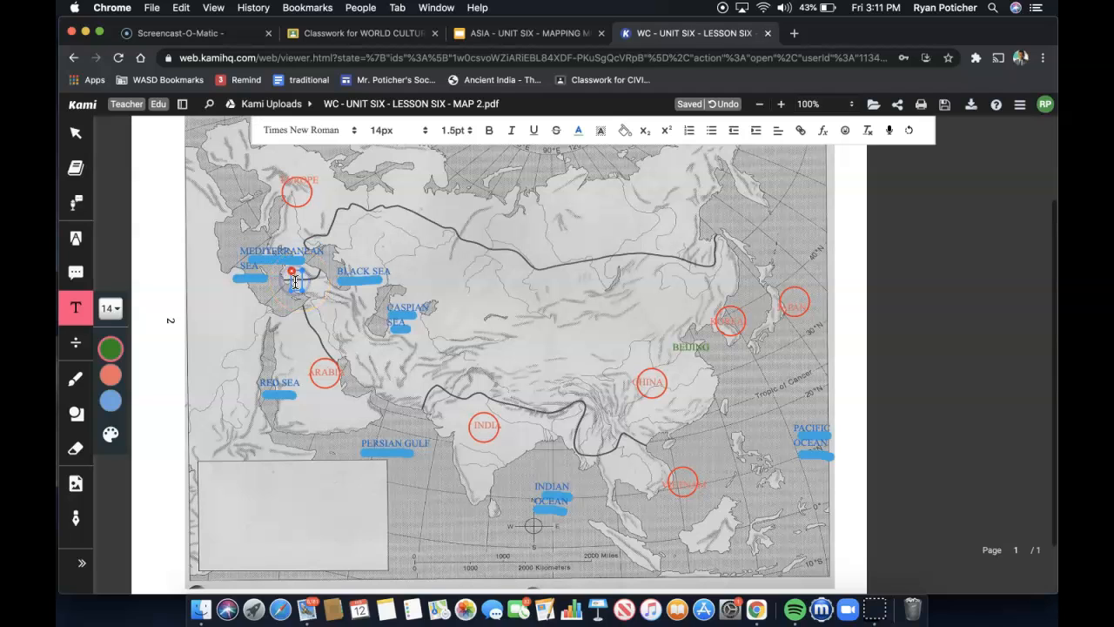
text(CONS)
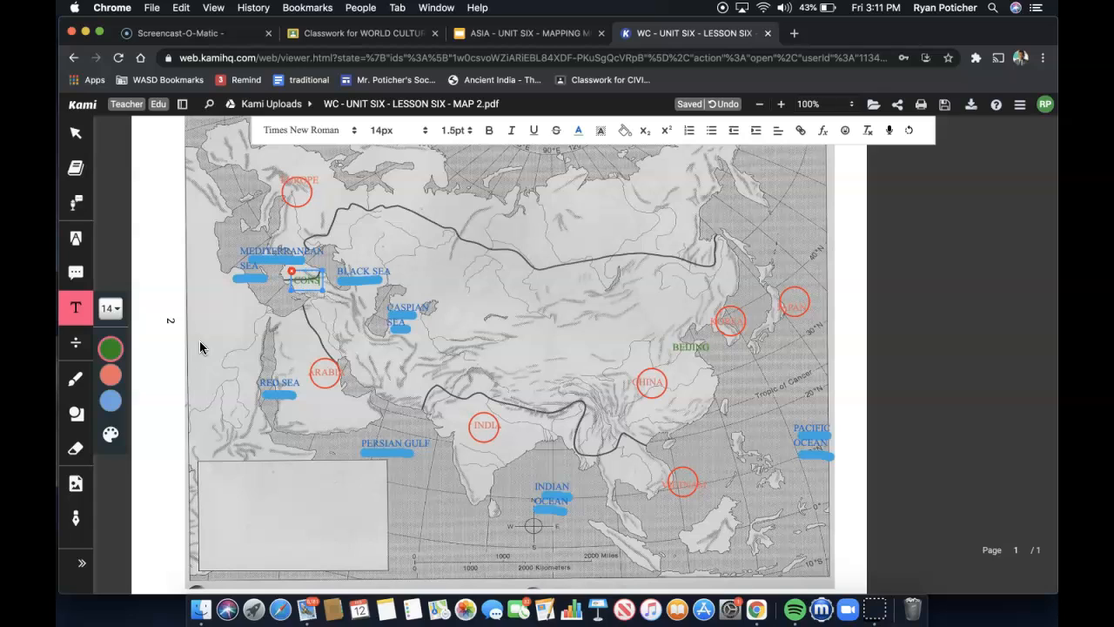
text(TANTINOPLE)
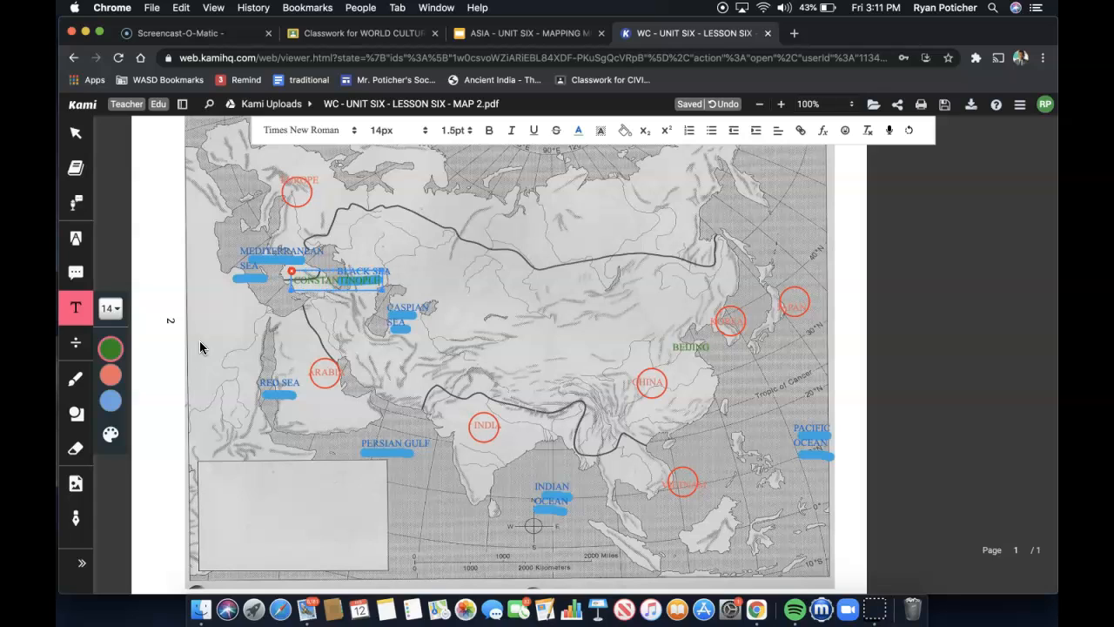
click(304, 280)
drag(332, 269, 306, 270)
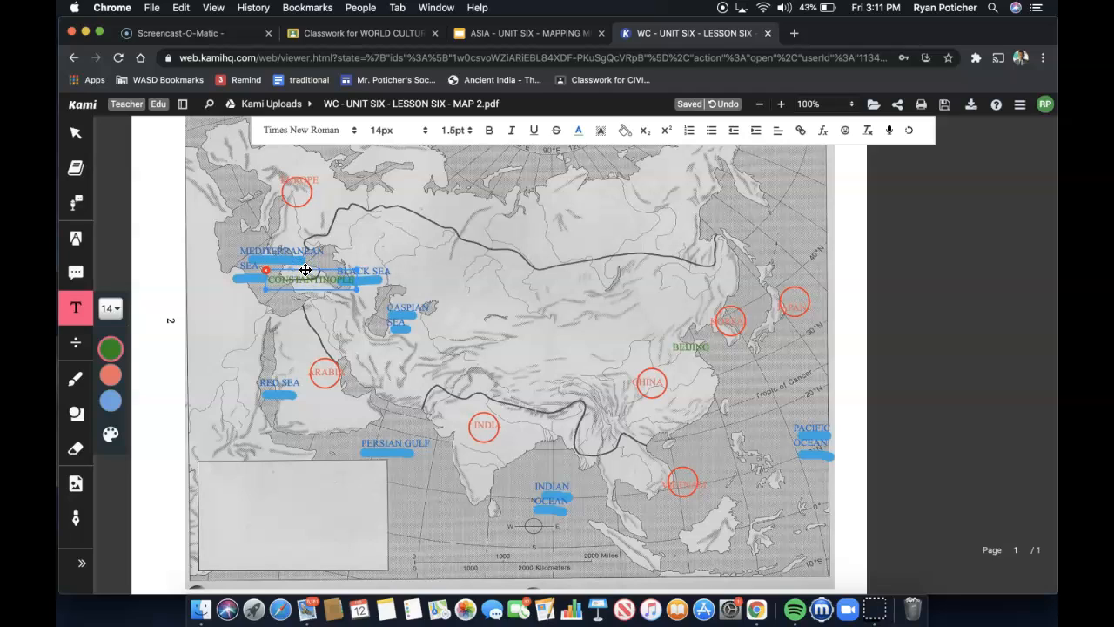
Add green text labels BAGHDAD, just south of the Caspian Sea label, and VENICE, just below the EUROPE label
click(383, 351)
text(BAGHDAD)
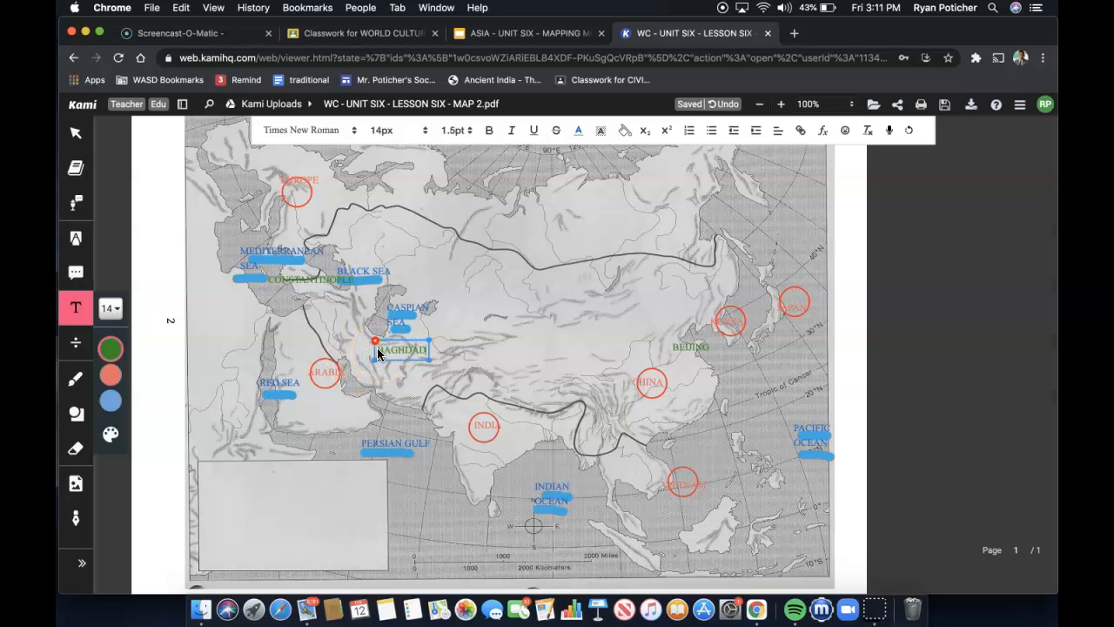
click(485, 379)
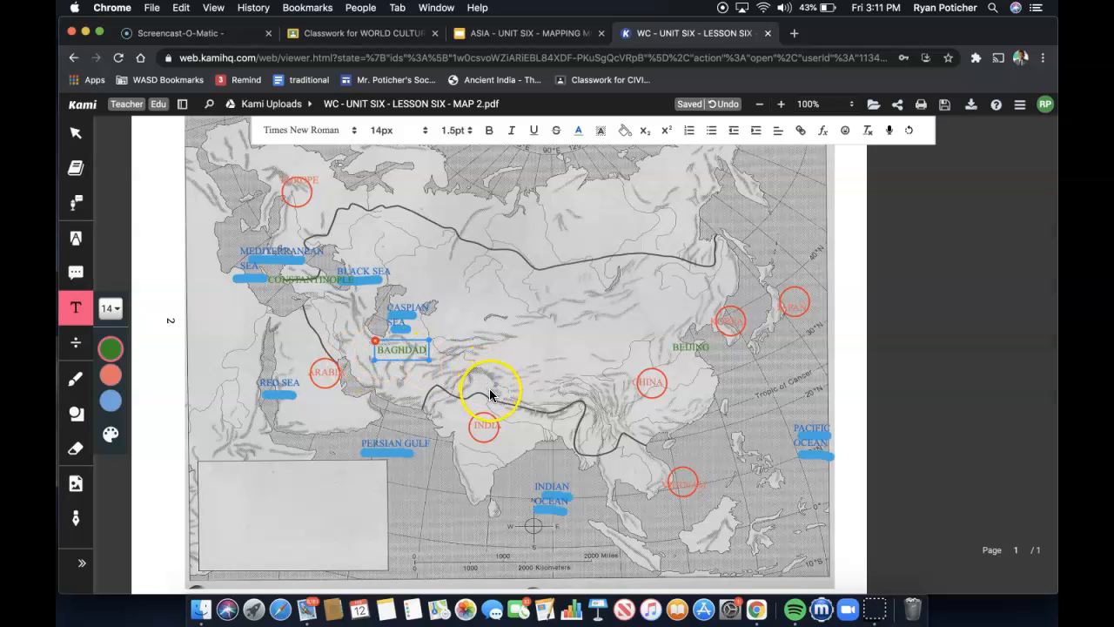
click(263, 217)
click(263, 216)
text(VENICE)
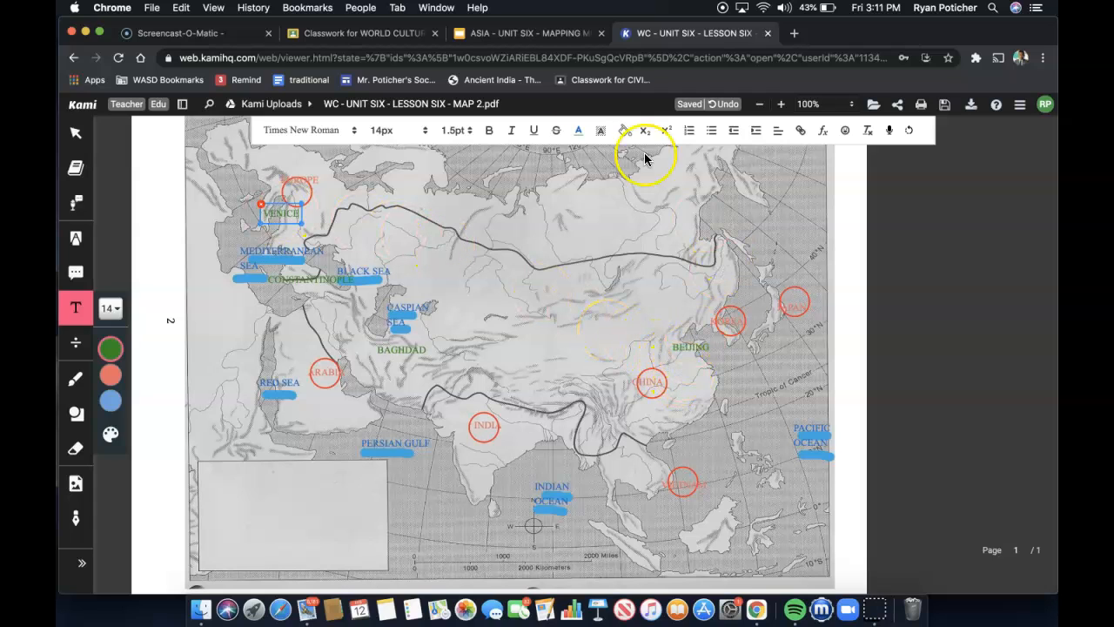
Consult the Mongol Empire map on slide 8 in Google Slides full screen, and add a green KARAKORUM label west of BEIJING in Kami
click(506, 39)
scroll(134, 467, down, 3)
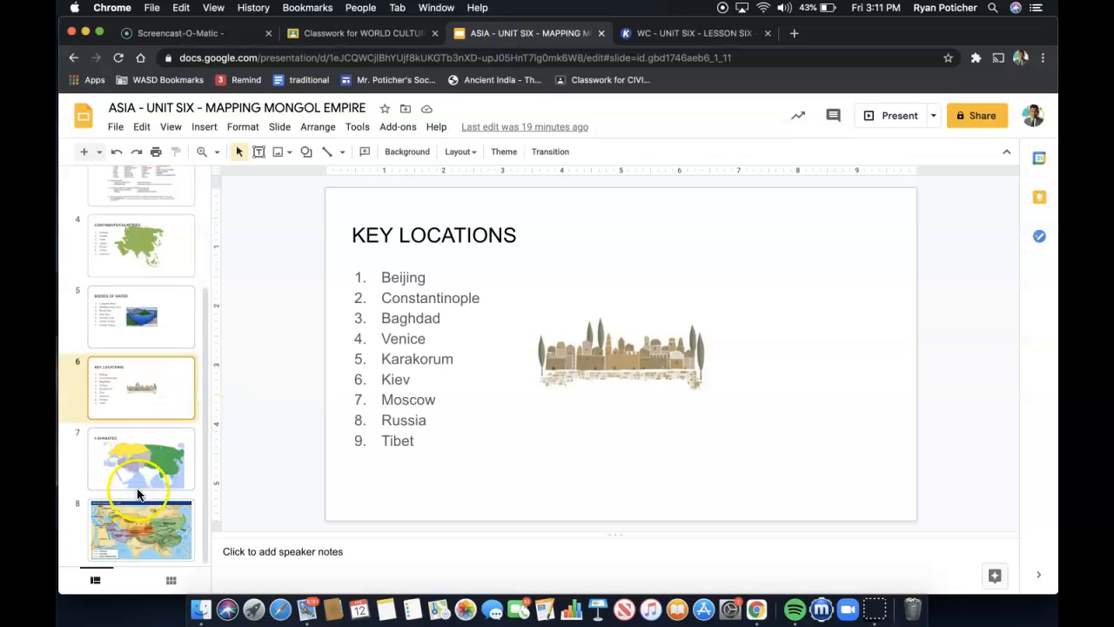
click(148, 505)
click(898, 117)
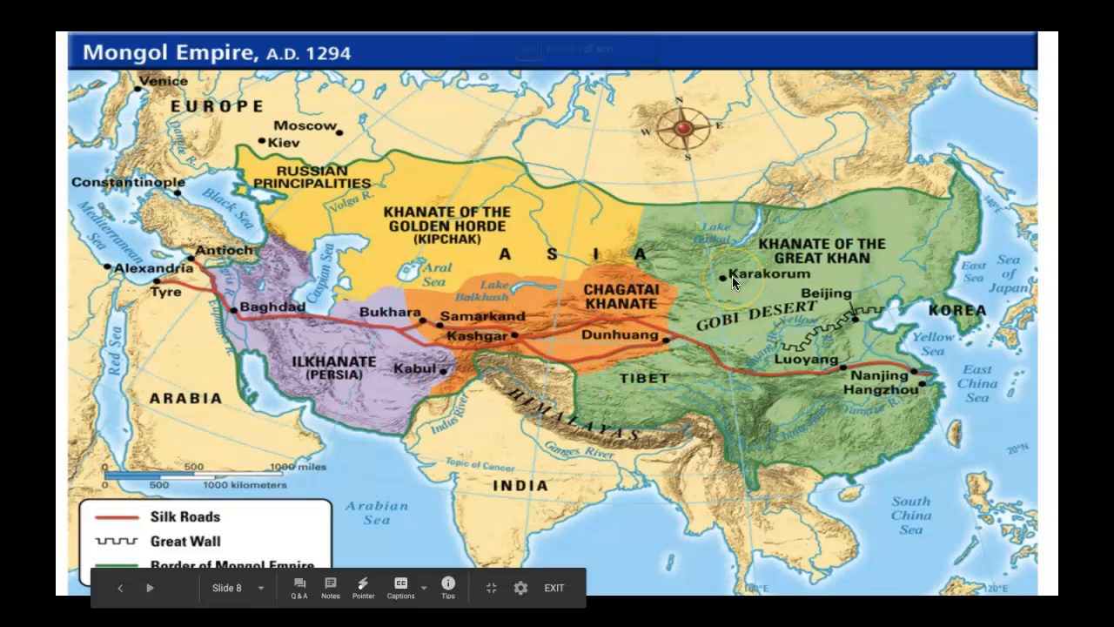
key(Escape)
click(655, 35)
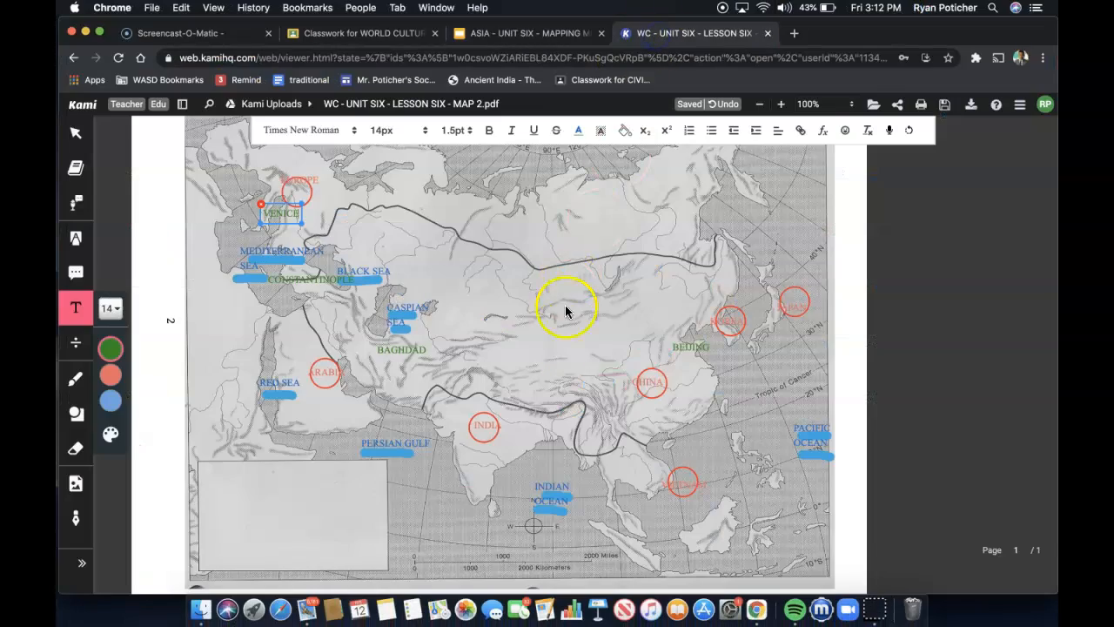
click(588, 328)
click(587, 324)
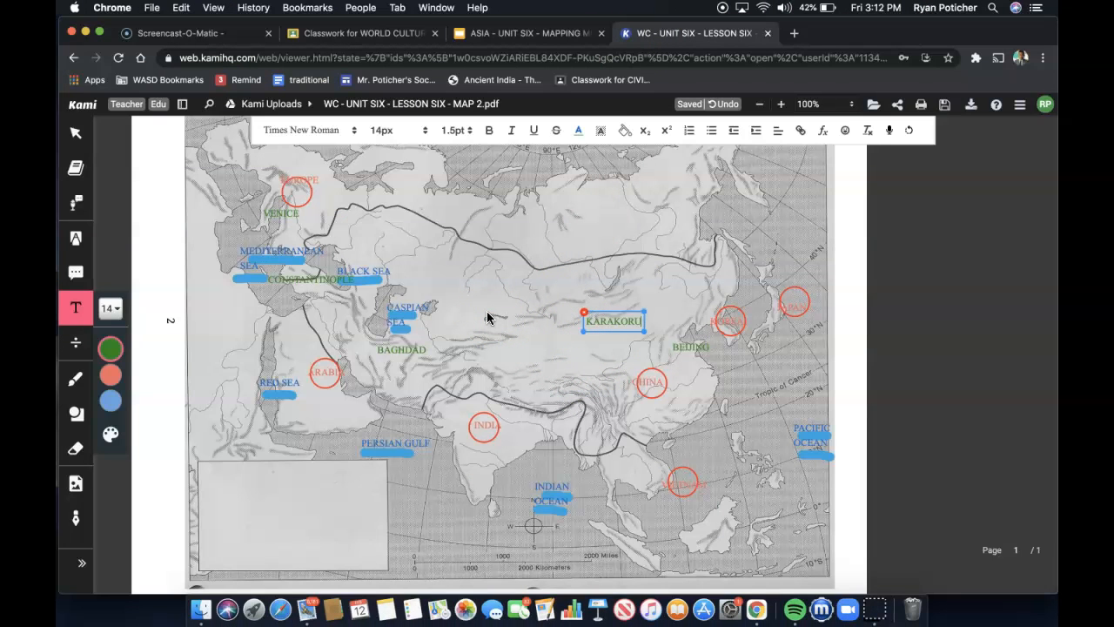
Check the slide map again in Google Slides and add green KIEV and MOSCOW labels north of the Black Sea in Kami
click(515, 32)
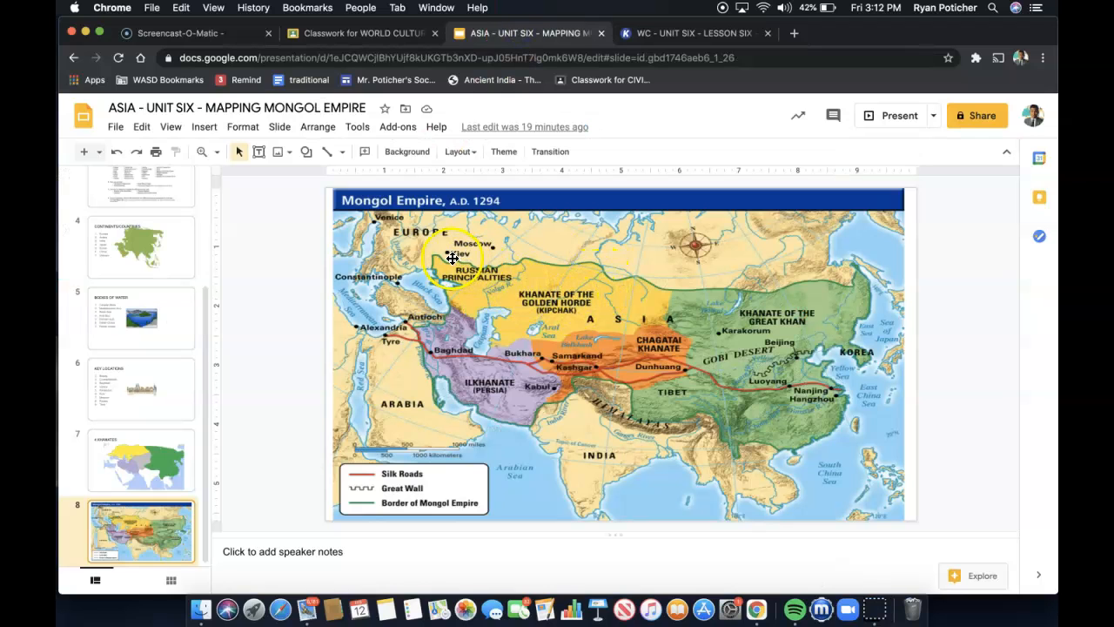
click(689, 34)
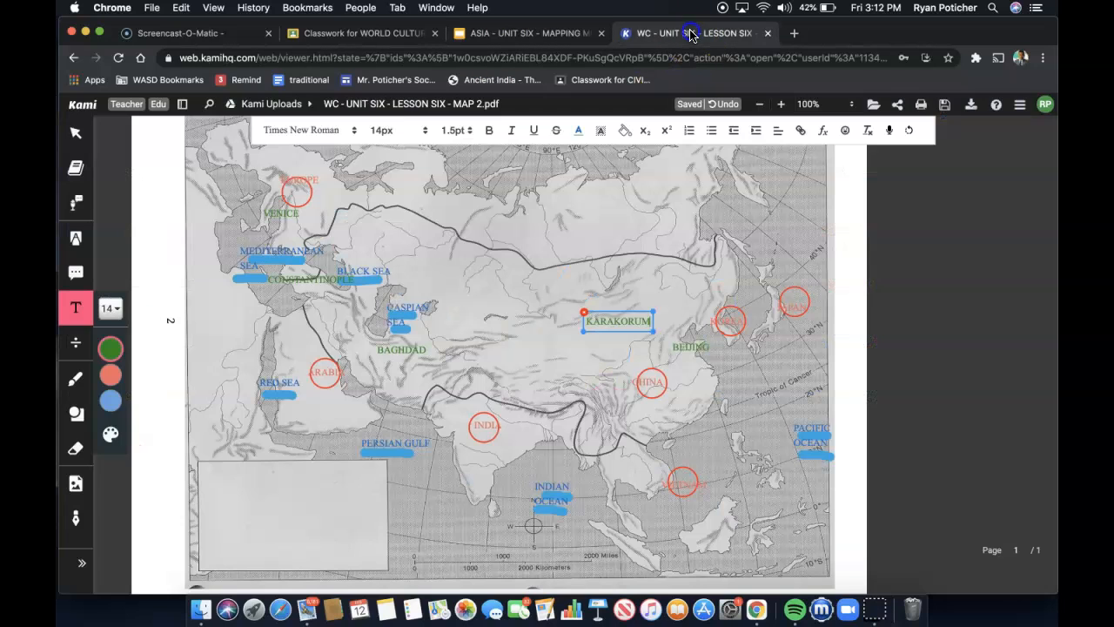
click(349, 225)
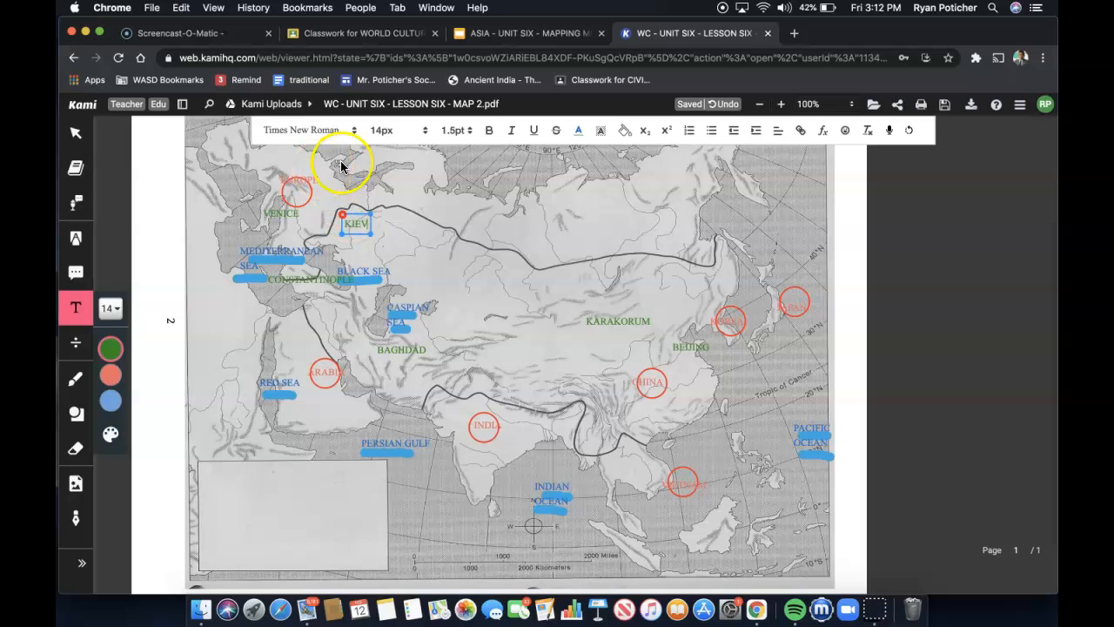
click(391, 192)
text(MOSCOW)
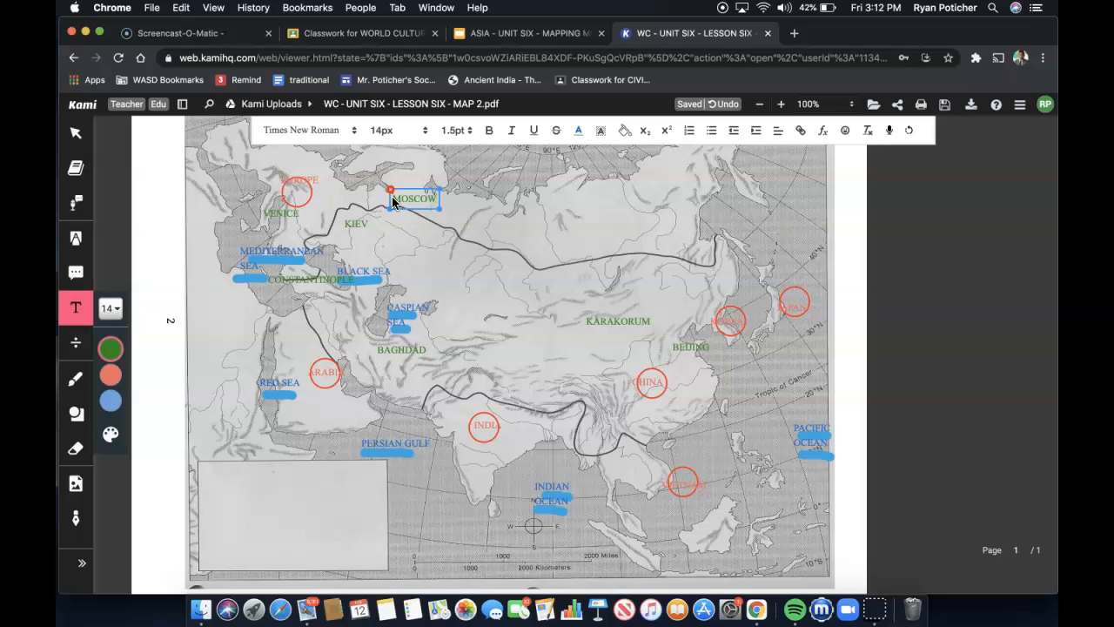
Add green text labels RUSSIA, north of the empire's border line, and TIBET, east of BAGHDAD
click(564, 222)
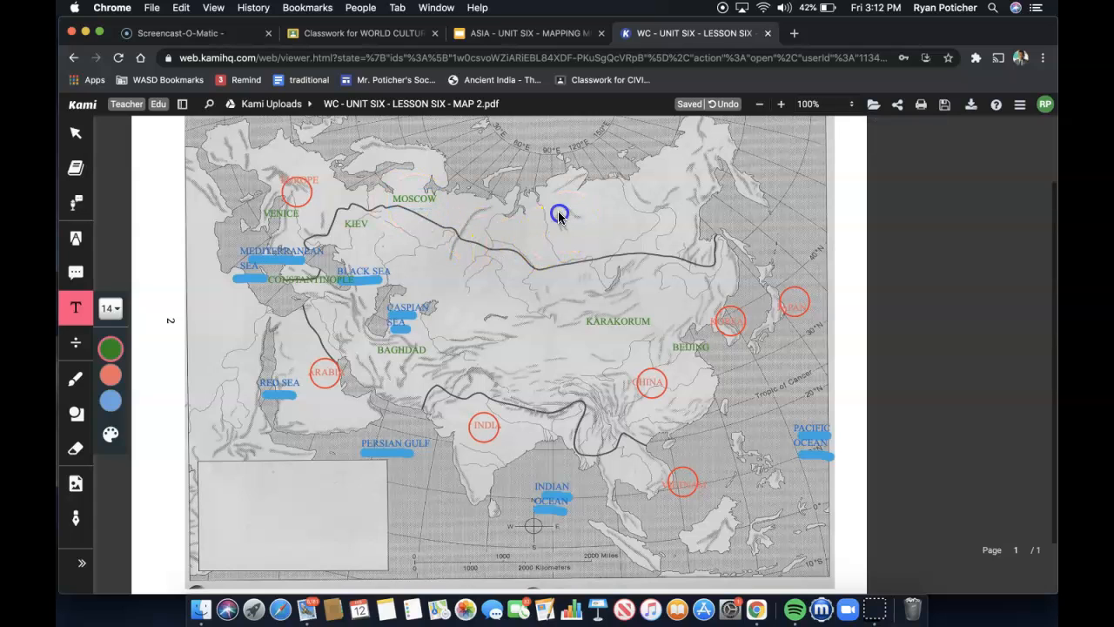
click(557, 207)
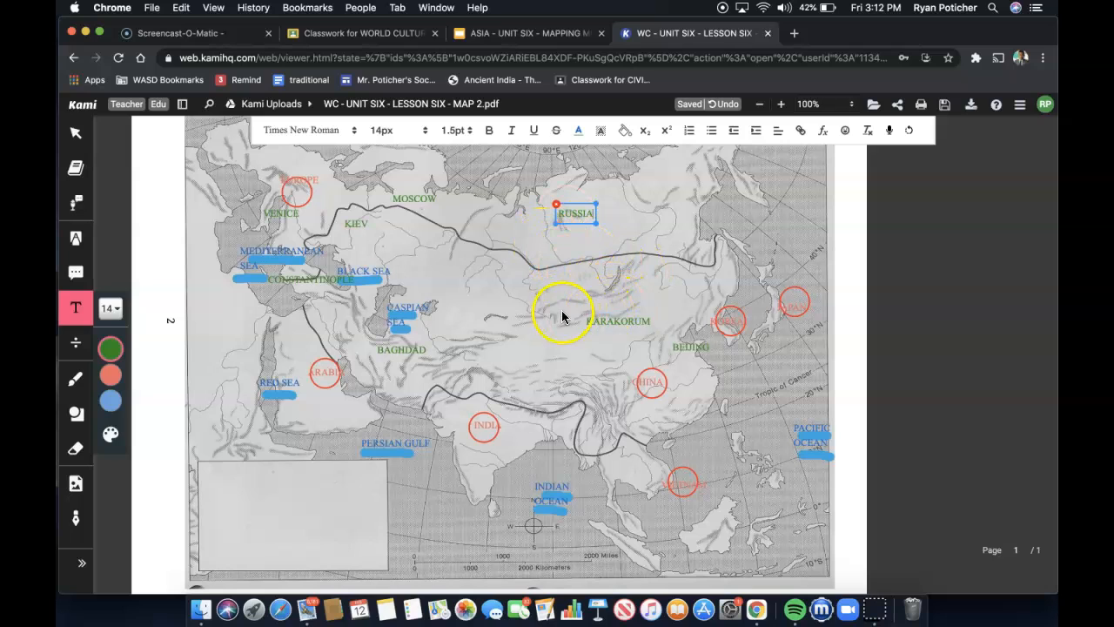
click(500, 345)
click(494, 344)
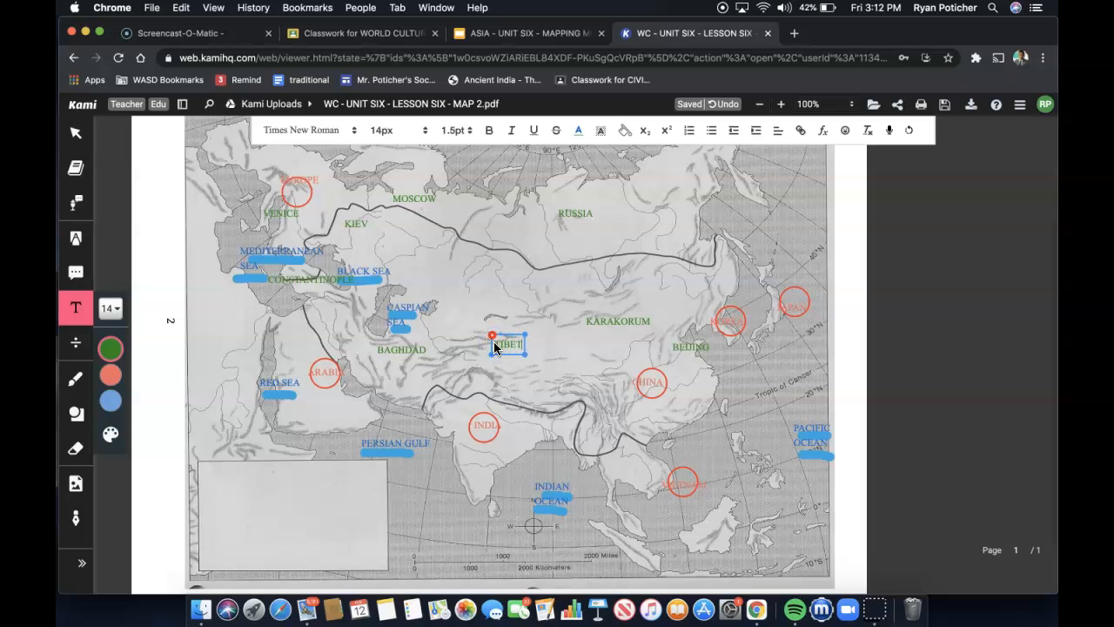
Switch to the Drawing tool and try to add a green shade to its color palette in place of the yellow-orange swatch
click(77, 379)
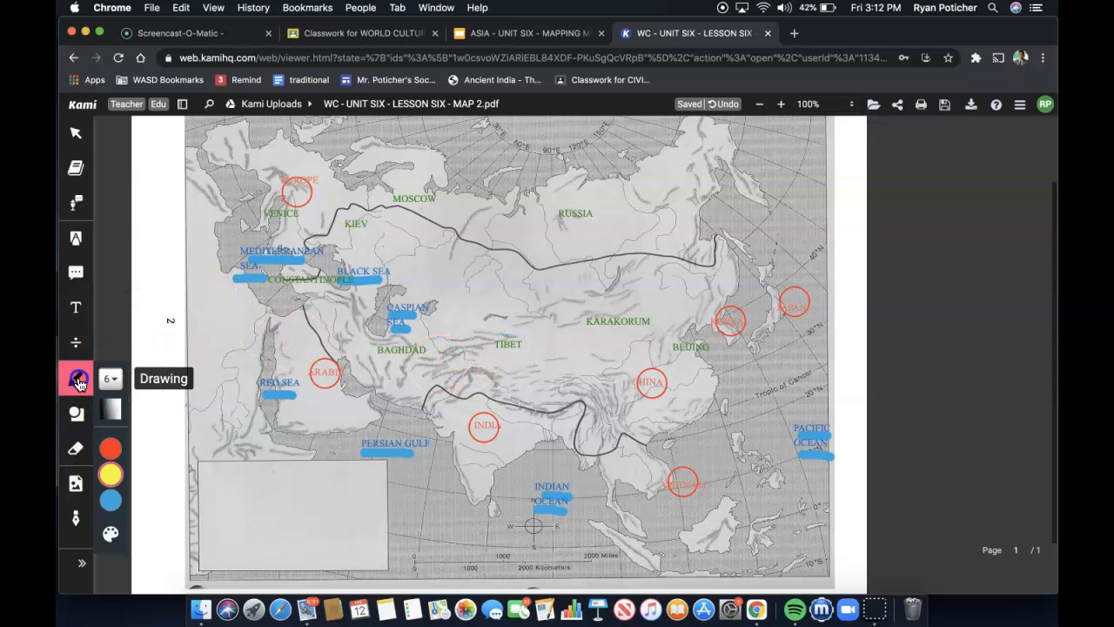
click(111, 531)
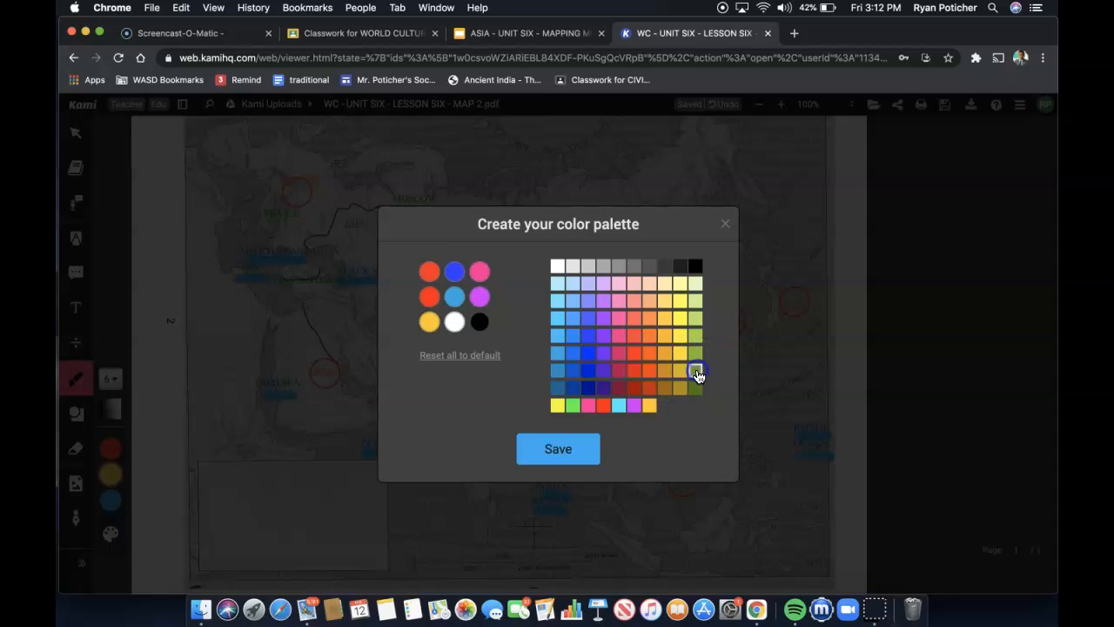
click(555, 449)
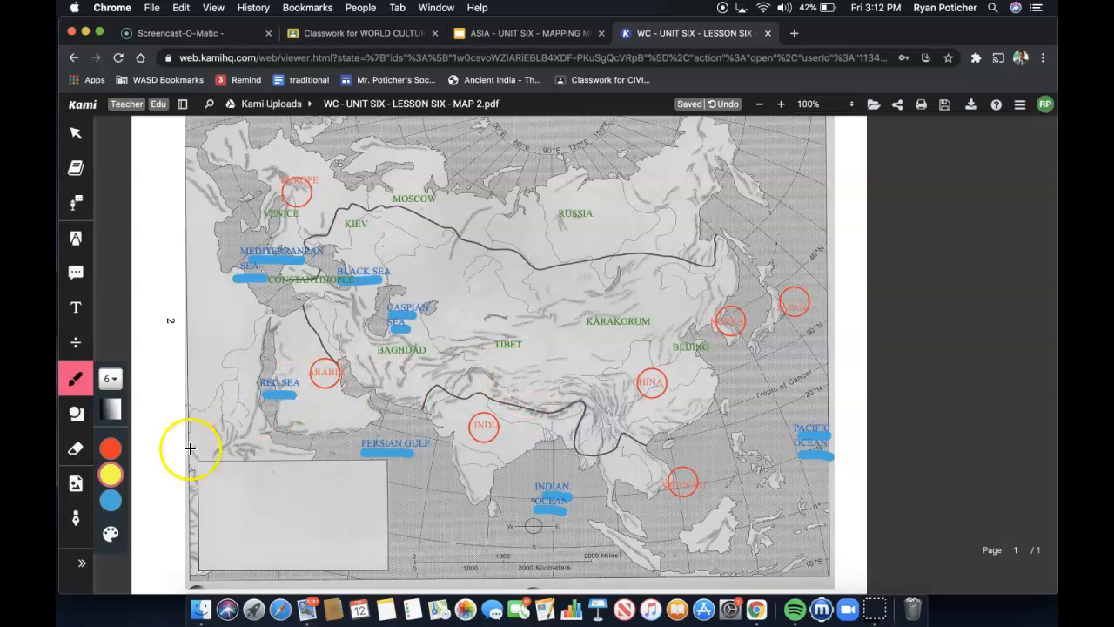
mouse_move(110, 503)
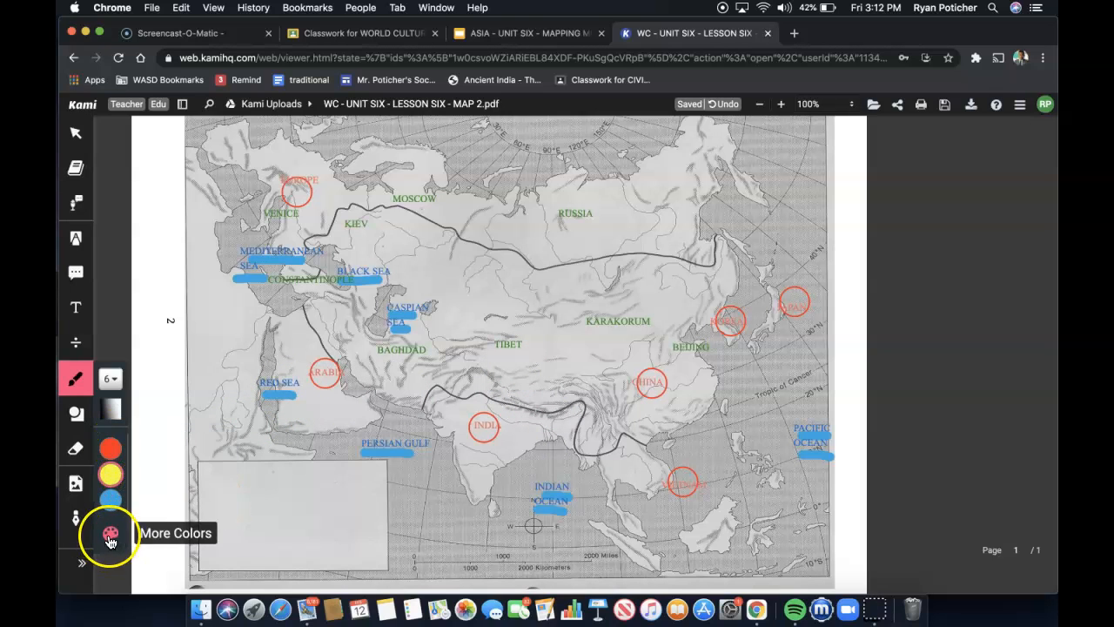
click(111, 533)
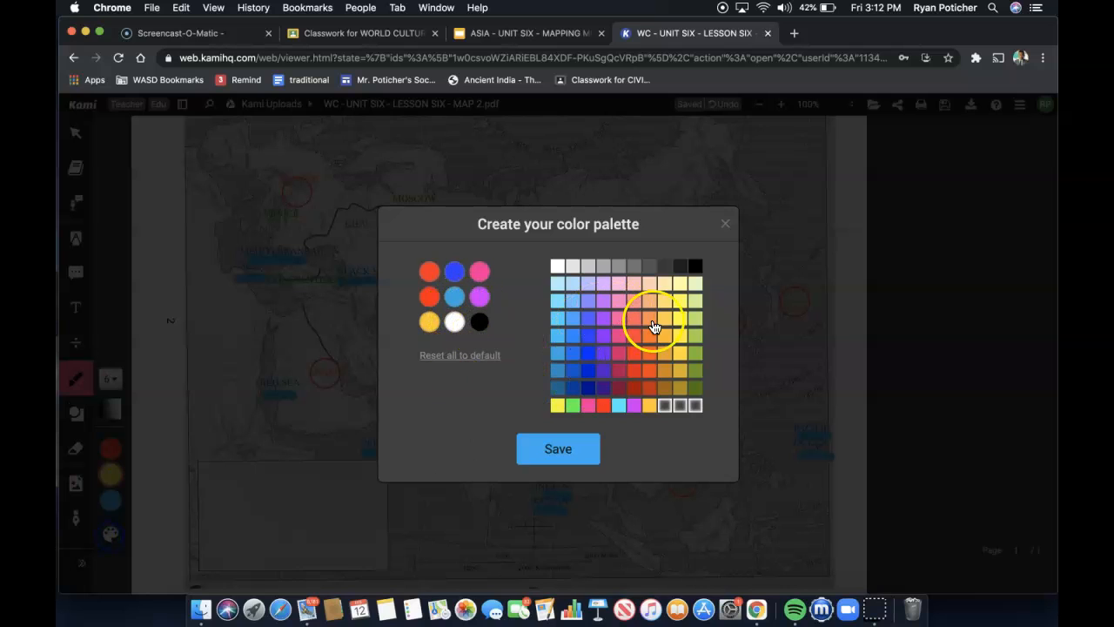
click(691, 343)
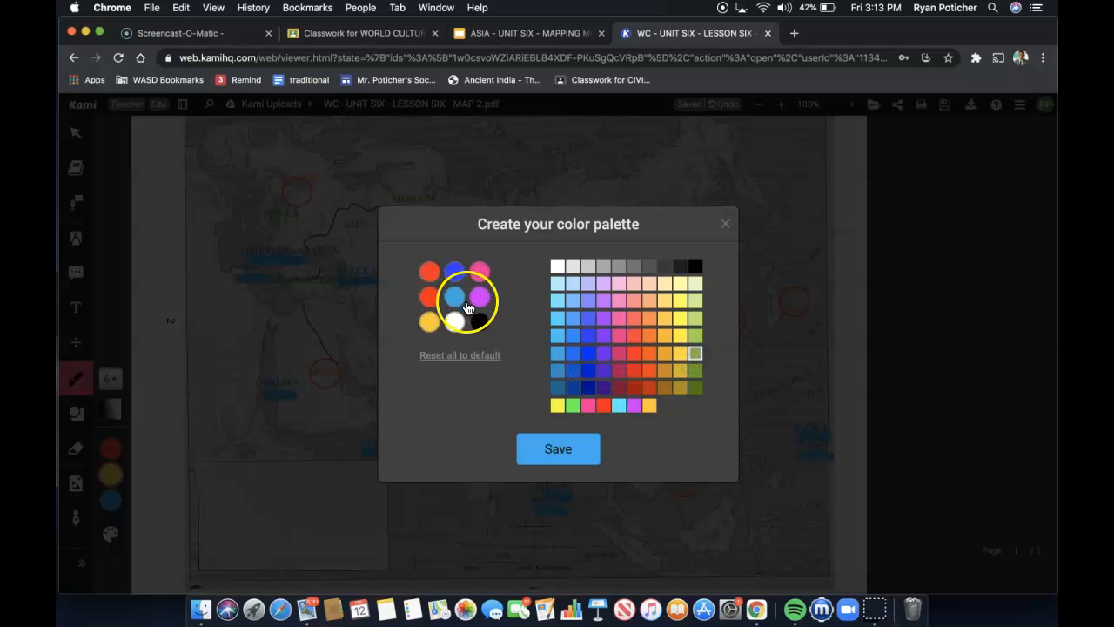
click(431, 322)
click(554, 448)
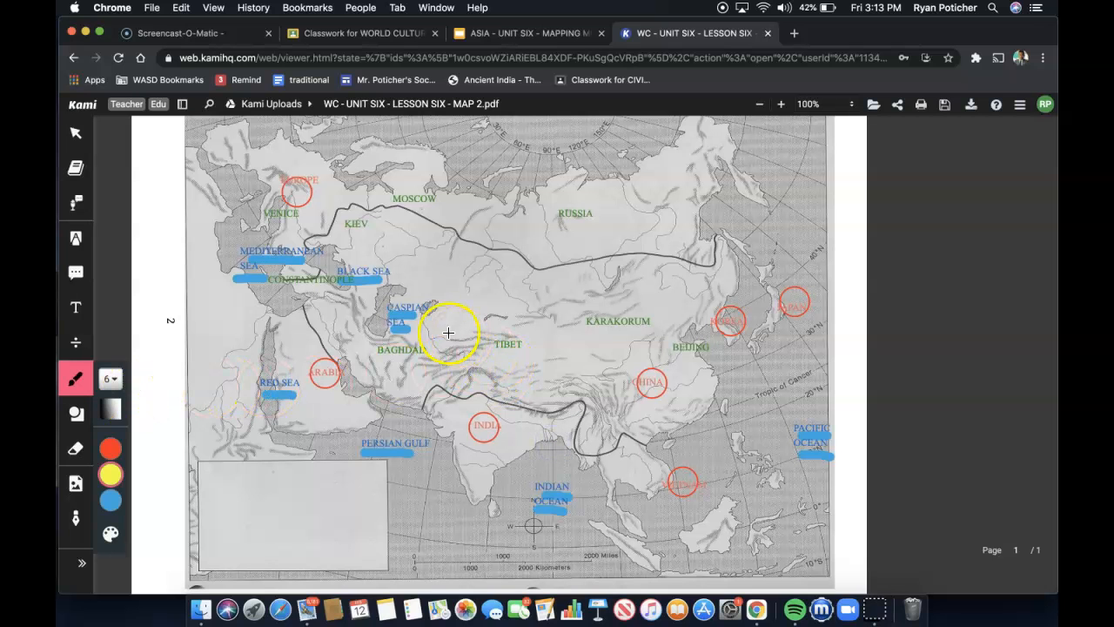
Mark CONSTANTINOPLE, VENICE, KIEV, MOSCOW, RUSSIA, KARAKORUM, TIBET, BAGHDAD and BEIJING with small yellow-orange triangle shapes just below their labels
click(75, 413)
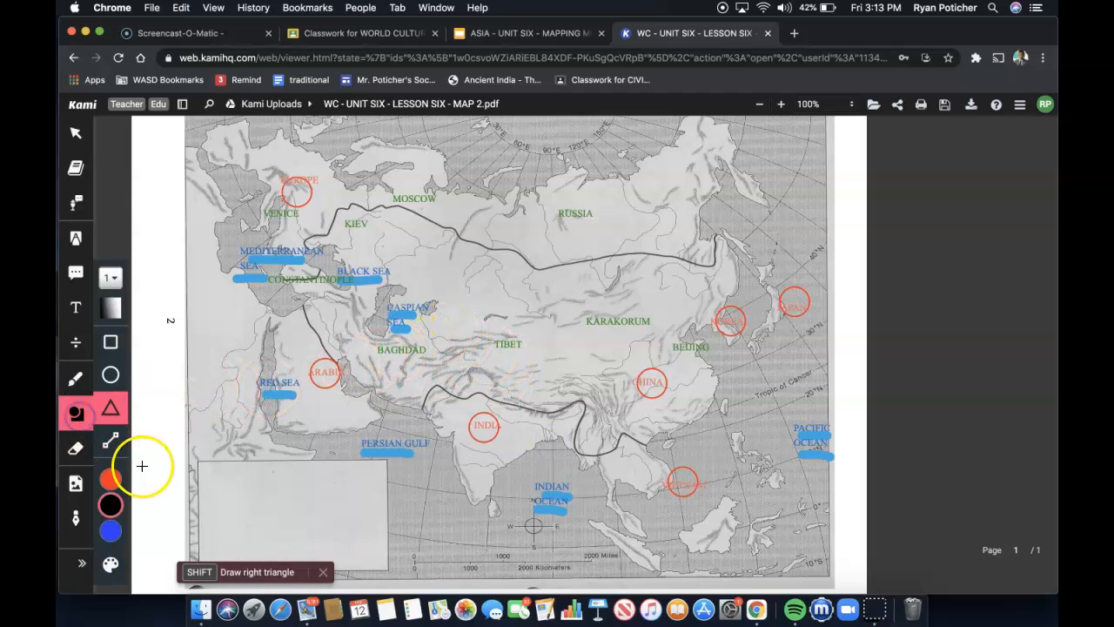
click(109, 479)
click(145, 530)
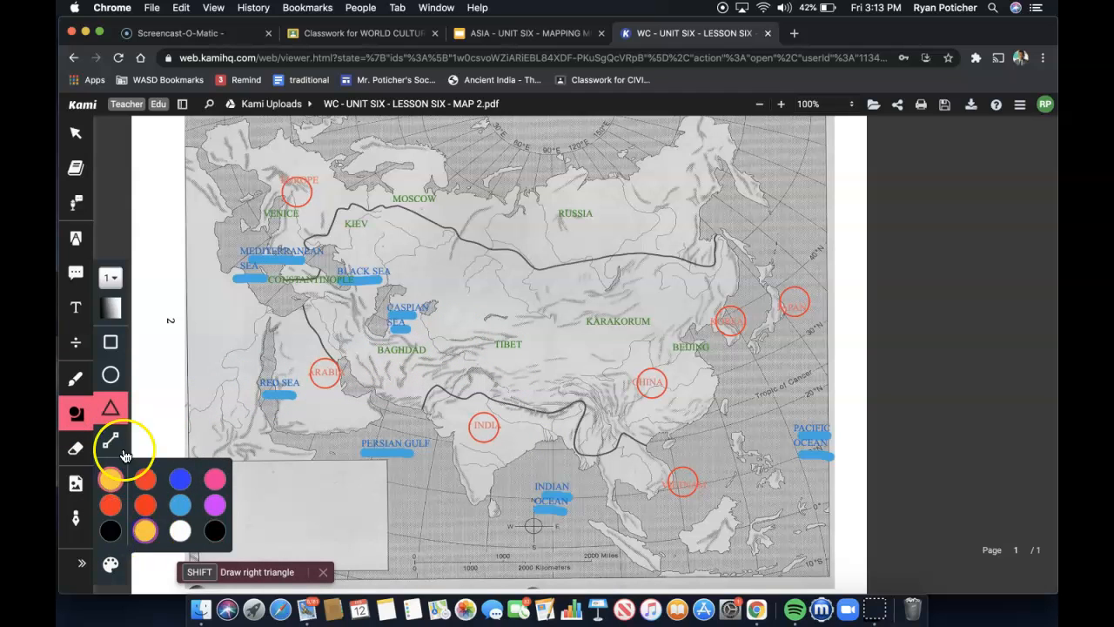
drag(302, 289, 308, 298)
drag(269, 219, 275, 228)
drag(357, 229, 363, 237)
drag(417, 208, 424, 216)
drag(577, 225, 583, 234)
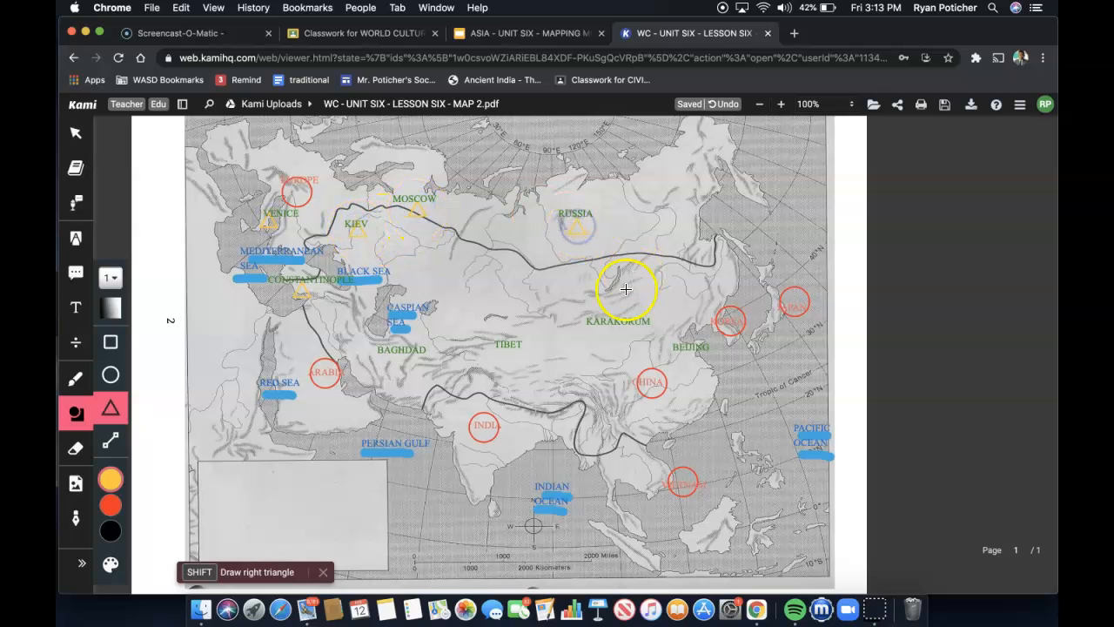
drag(614, 332, 621, 340)
drag(504, 349, 510, 357)
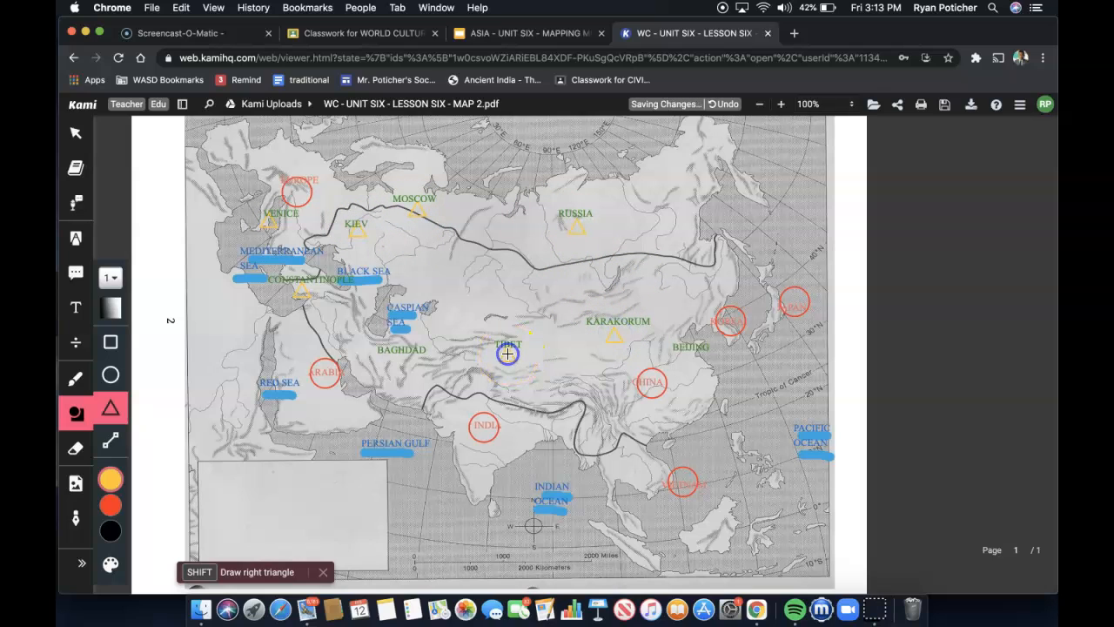
drag(393, 355, 398, 364)
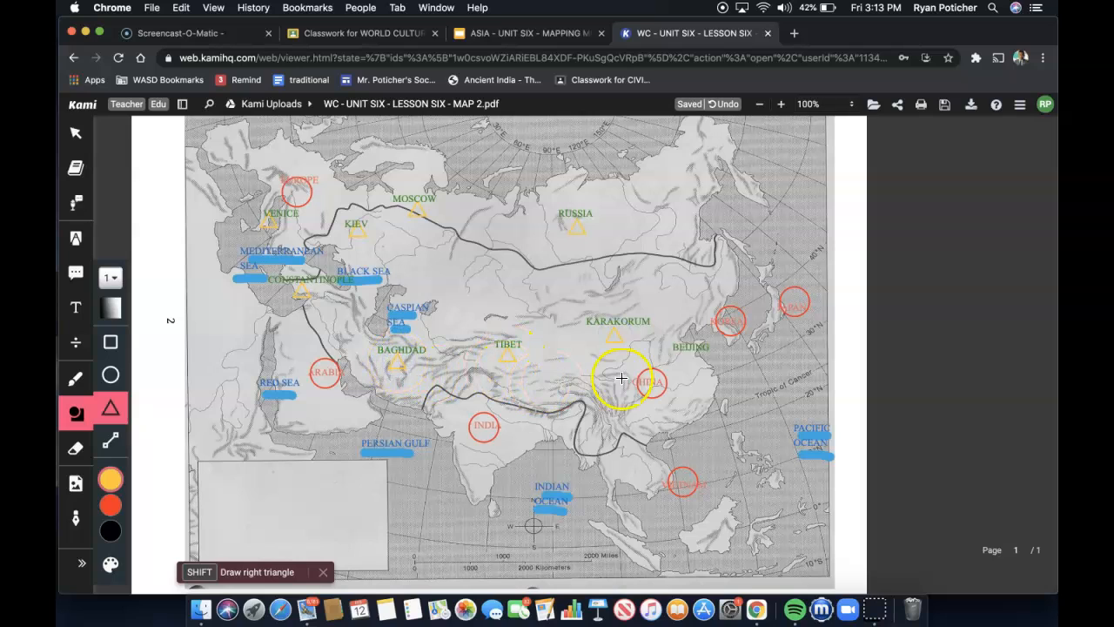
drag(687, 352, 694, 359)
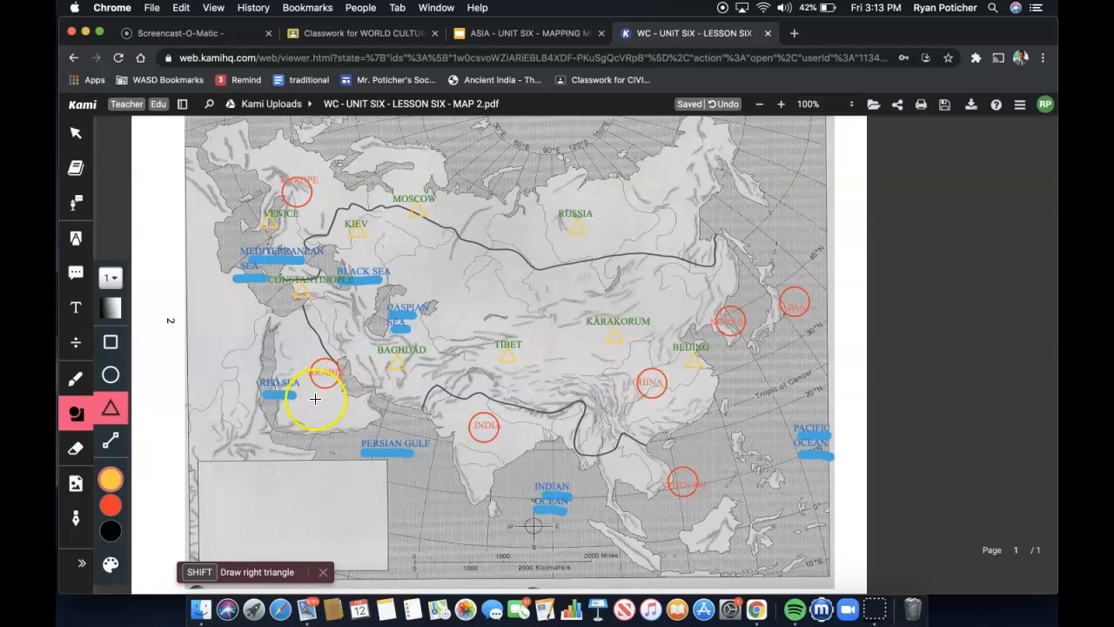
Review the map directions in Google Classroom and the Mongol Empire map on slide 8 in Google Slides full screen, then return to Kami
click(87, 558)
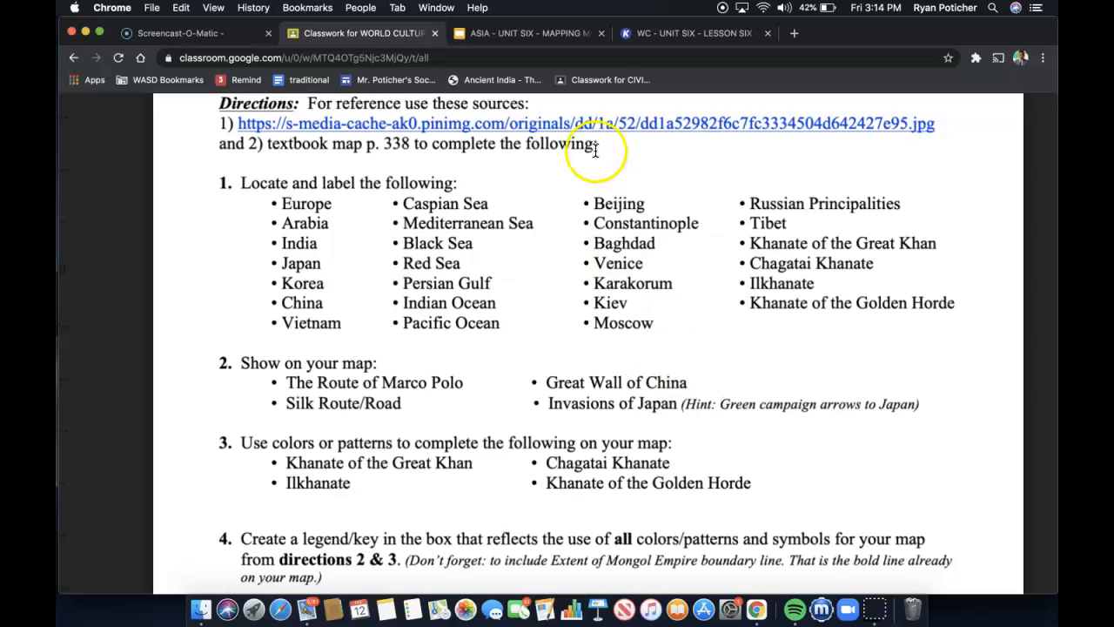
click(678, 40)
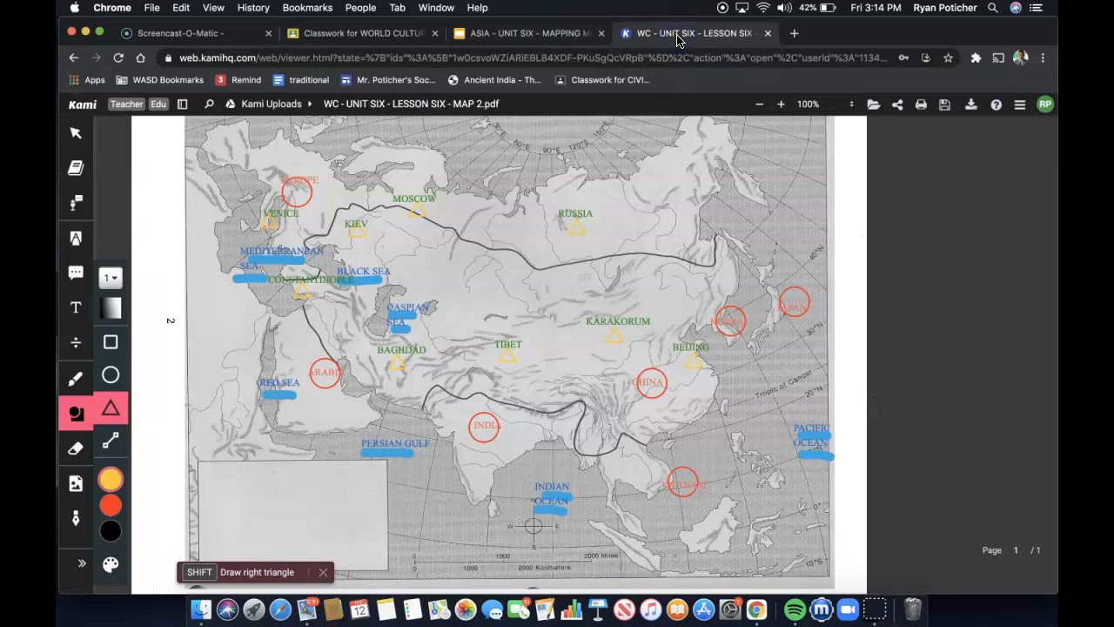
click(531, 33)
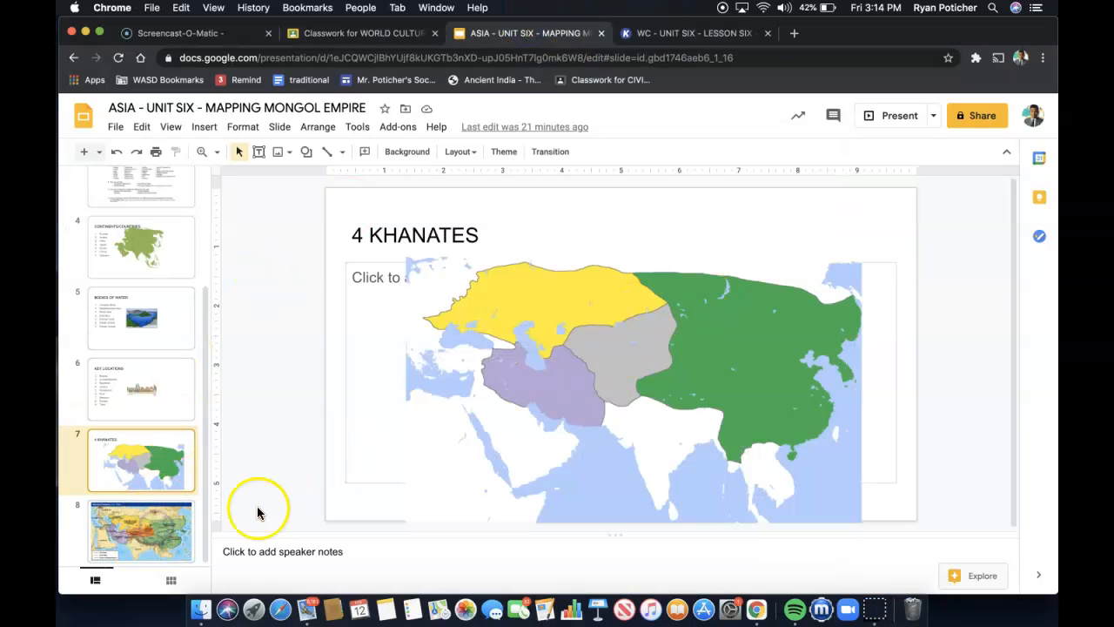
click(171, 528)
click(897, 115)
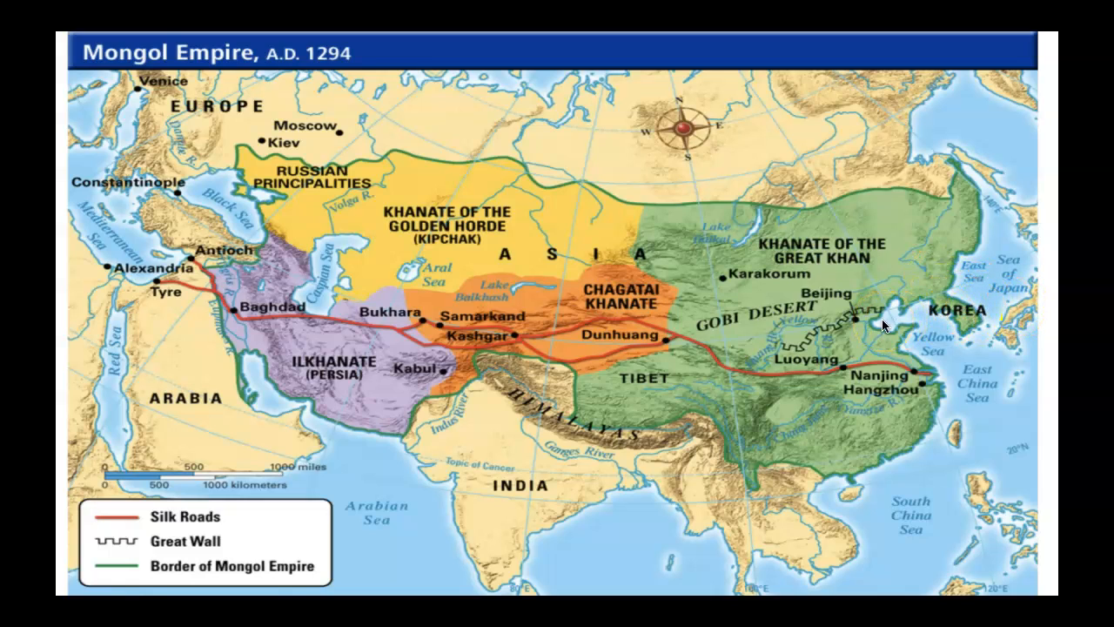
key(Escape)
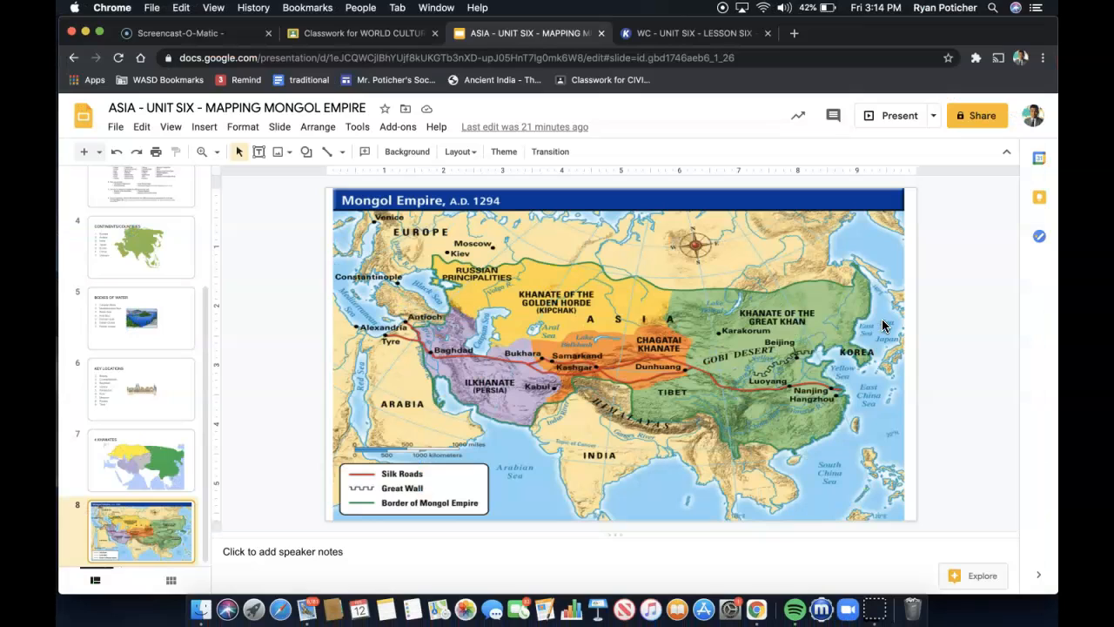
click(684, 35)
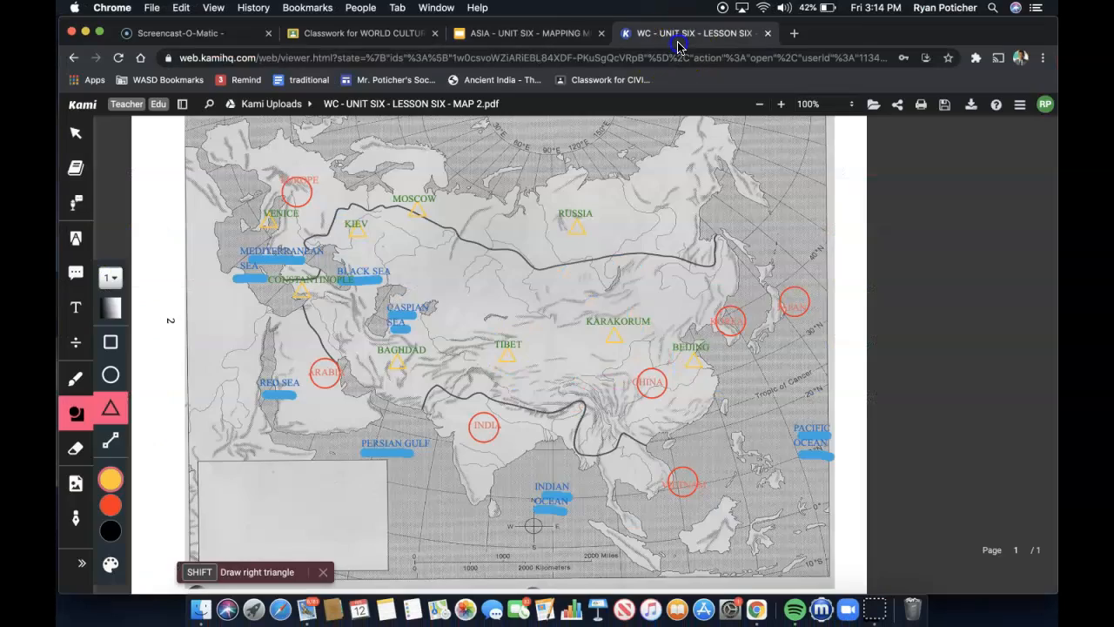
click(403, 33)
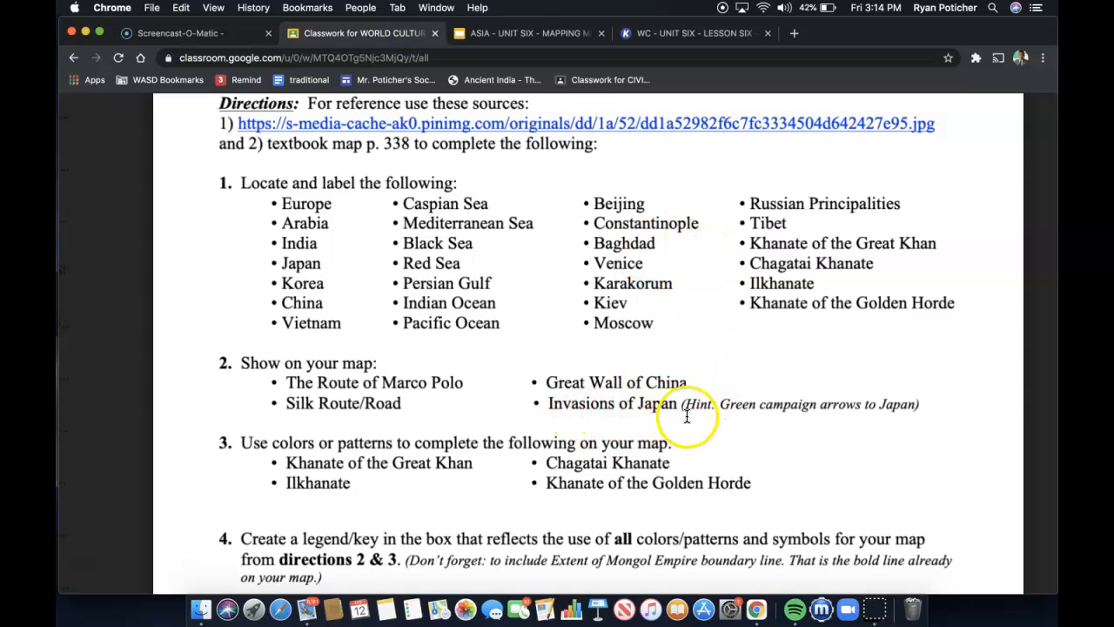
click(639, 33)
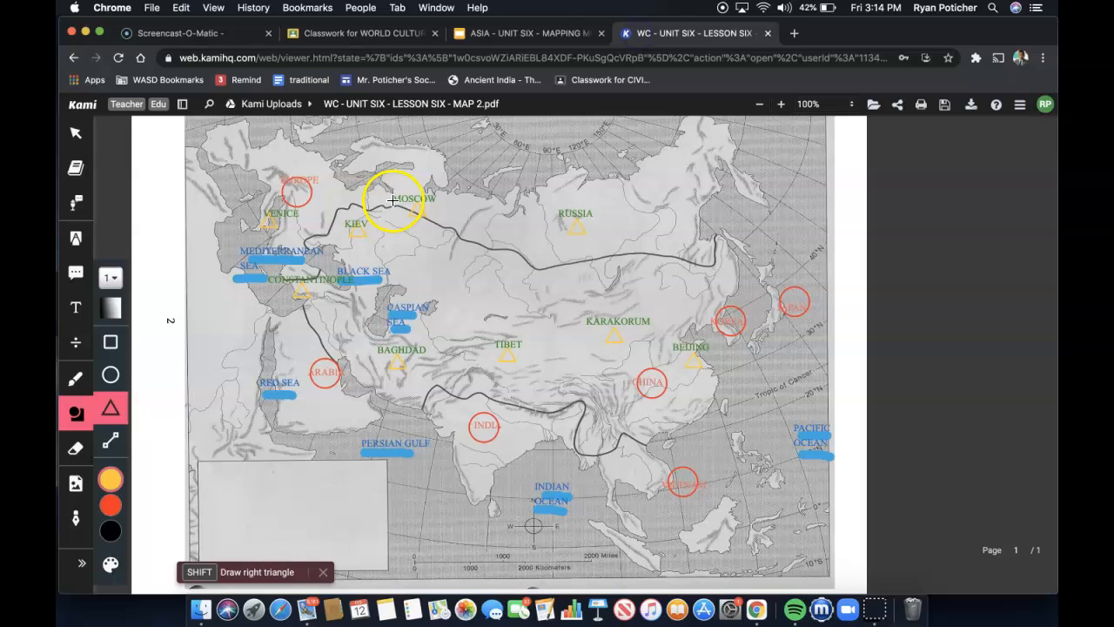
Set the text color to purple and add a SILK ROAD label between BAGHDAD and TIBET, north of INDIA
click(80, 380)
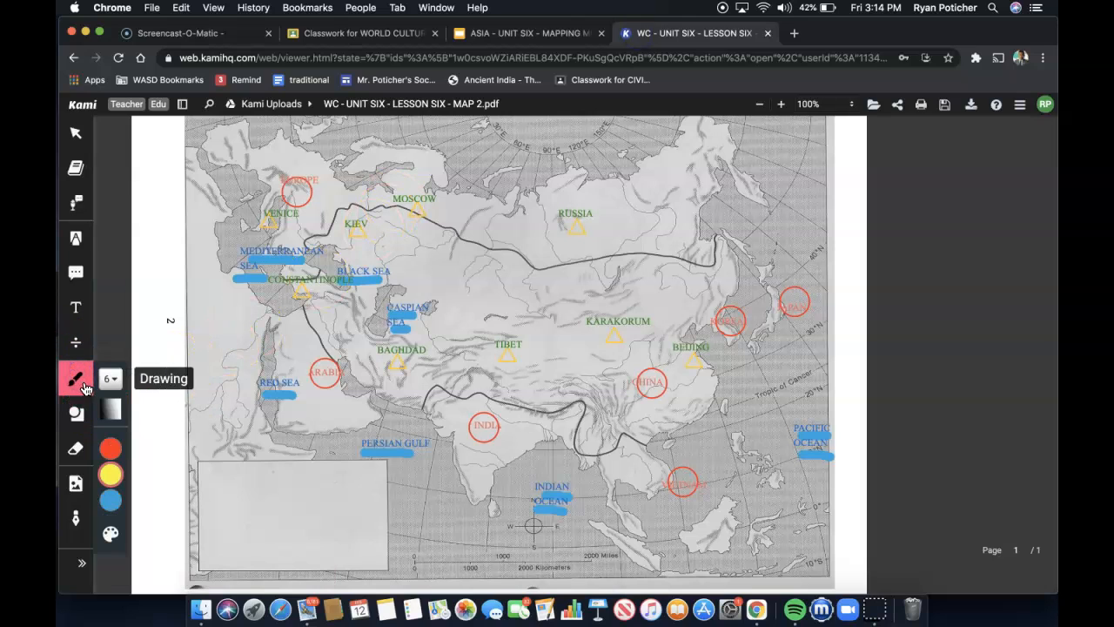
click(77, 309)
click(110, 342)
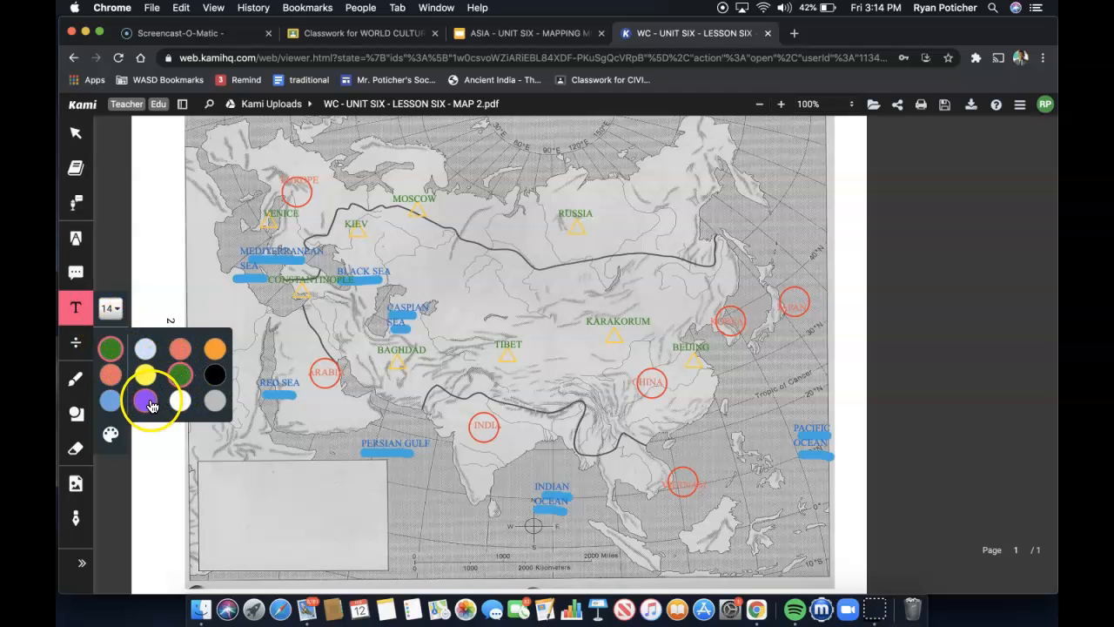
click(148, 402)
click(109, 338)
click(462, 380)
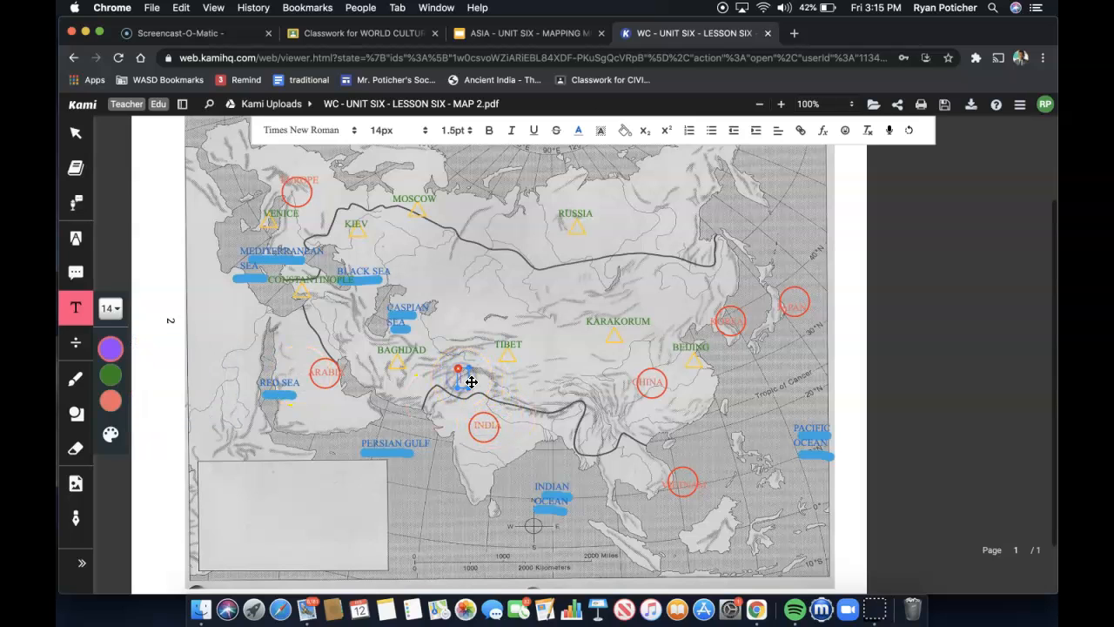
Add purple text labels GREAT WALL, northeast of KARAKORUM, and INVASIONS, north of KOREA
click(651, 294)
click(635, 300)
text(GREAT WALL)
click(753, 262)
click(728, 256)
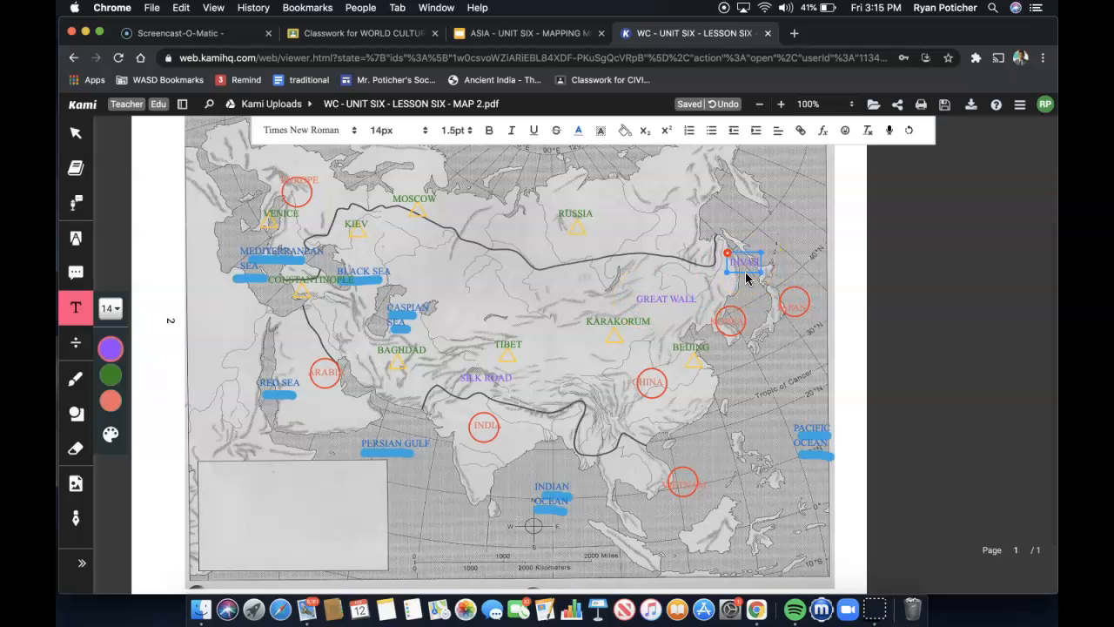
text(INVASIONS)
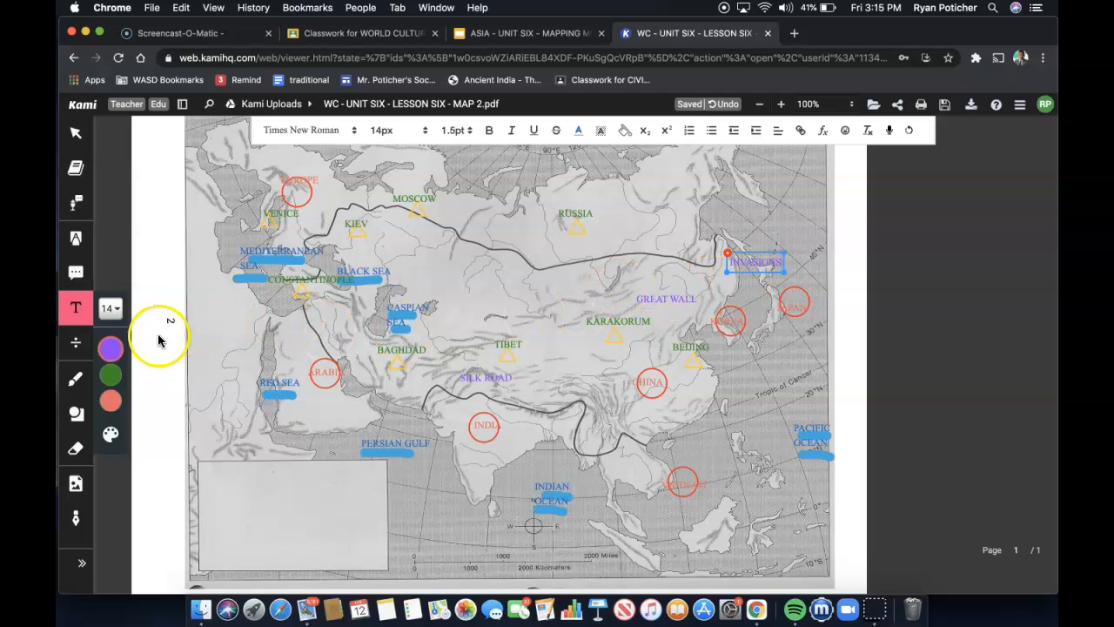
Draw the Silk Road as a thick purple freehand line from CONSTANTINOPLE past BAGHDAD to China's coast south of BEIJING
click(78, 383)
click(111, 475)
click(211, 474)
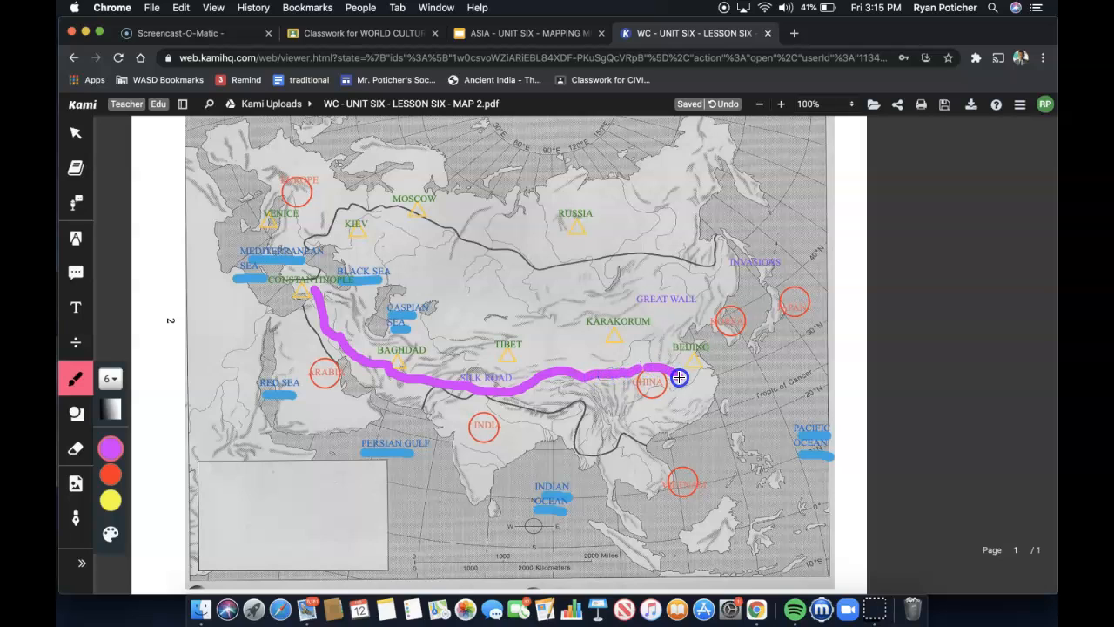
drag(714, 374, 716, 373)
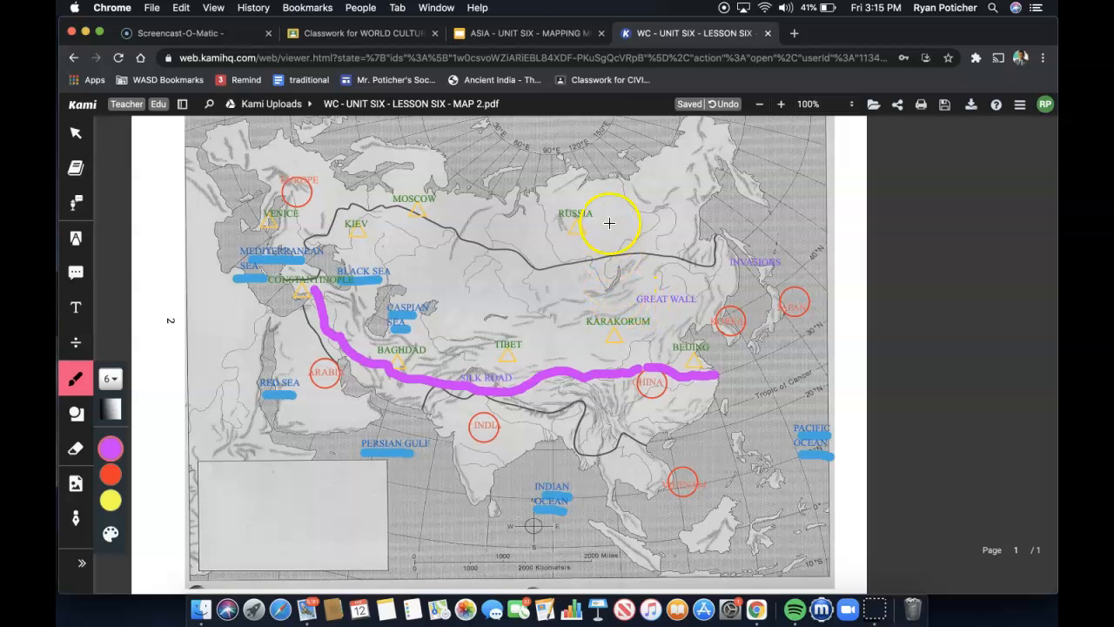
Check the slide map in Google Slides, then draw purple strokes in Kami for the Great Wall and for the invasions toward Japan
click(565, 34)
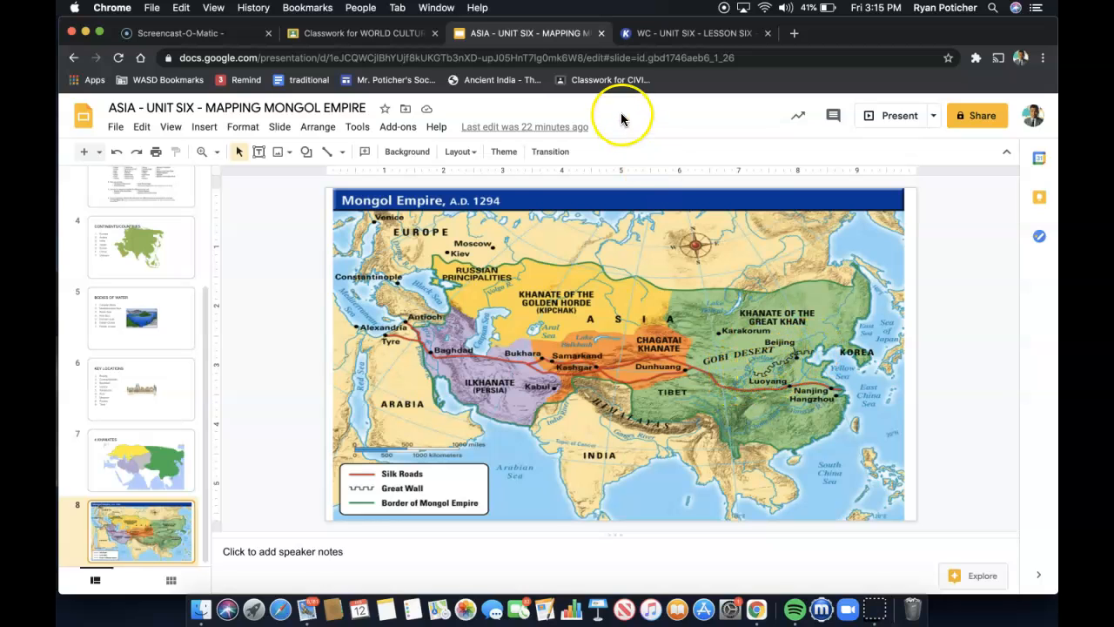
click(667, 35)
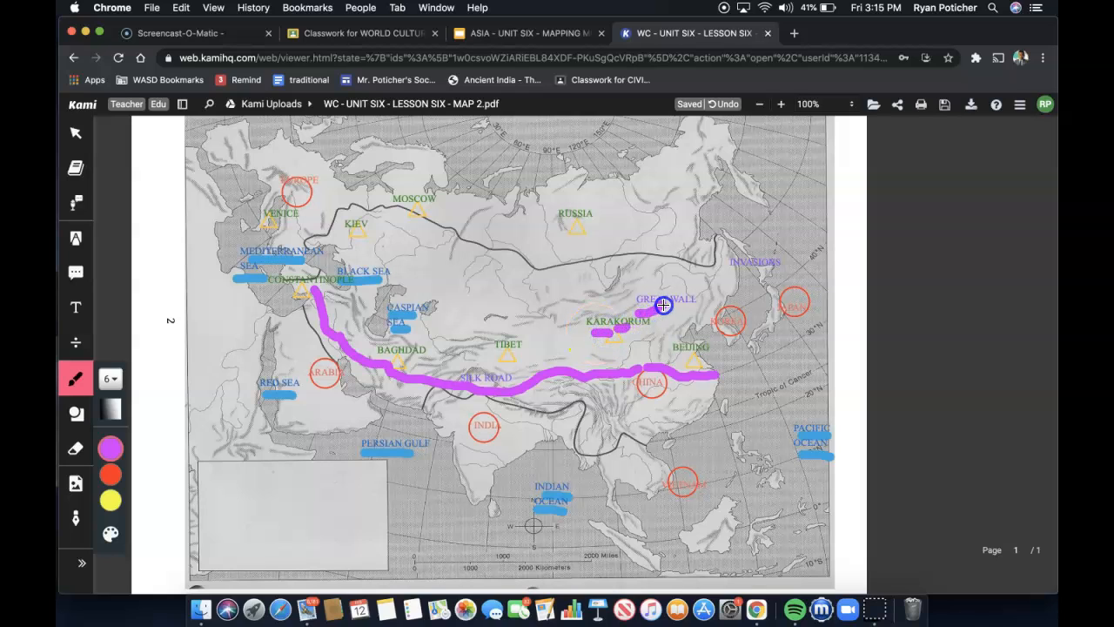
drag(694, 323, 696, 323)
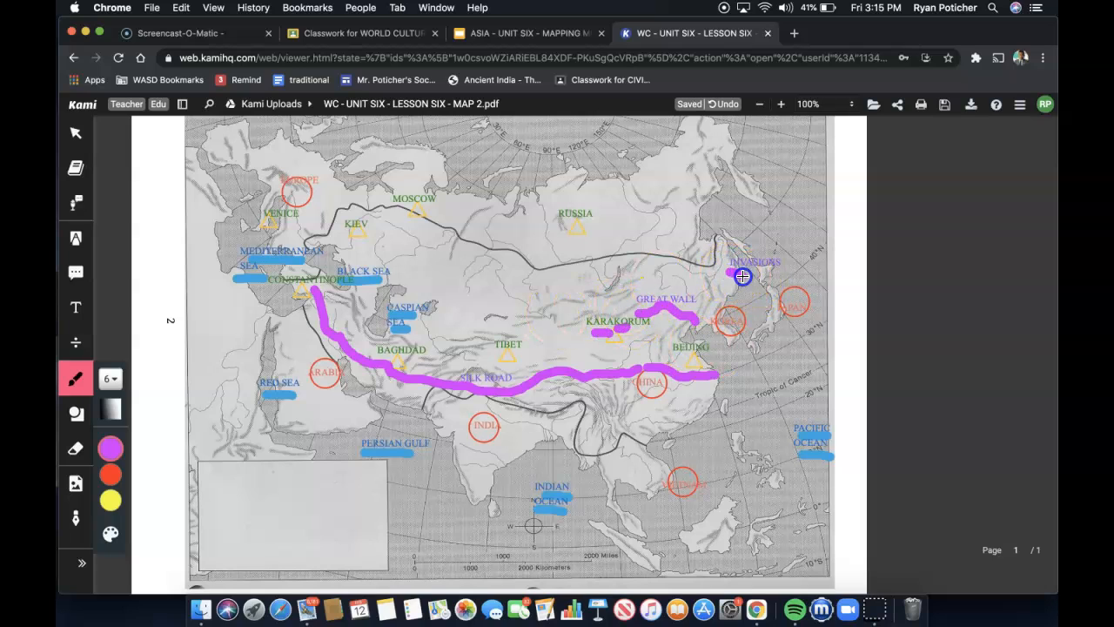
drag(768, 285, 770, 287)
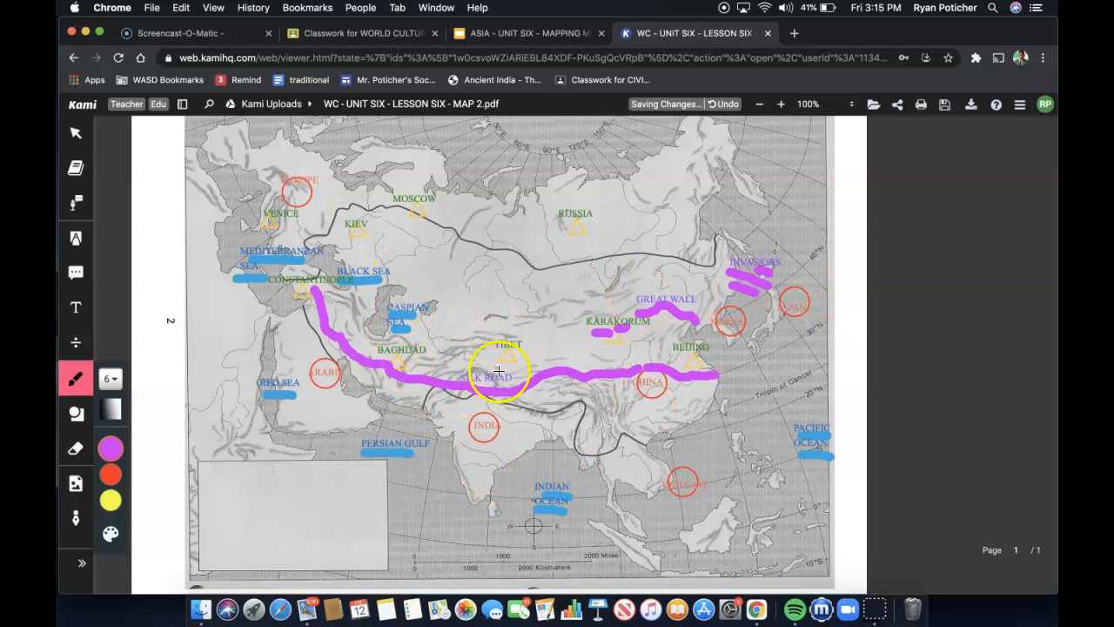
Examine the khanate coloring directions in Google Classroom and the khanate areas on the Google Slides map, then return to Kami
click(547, 33)
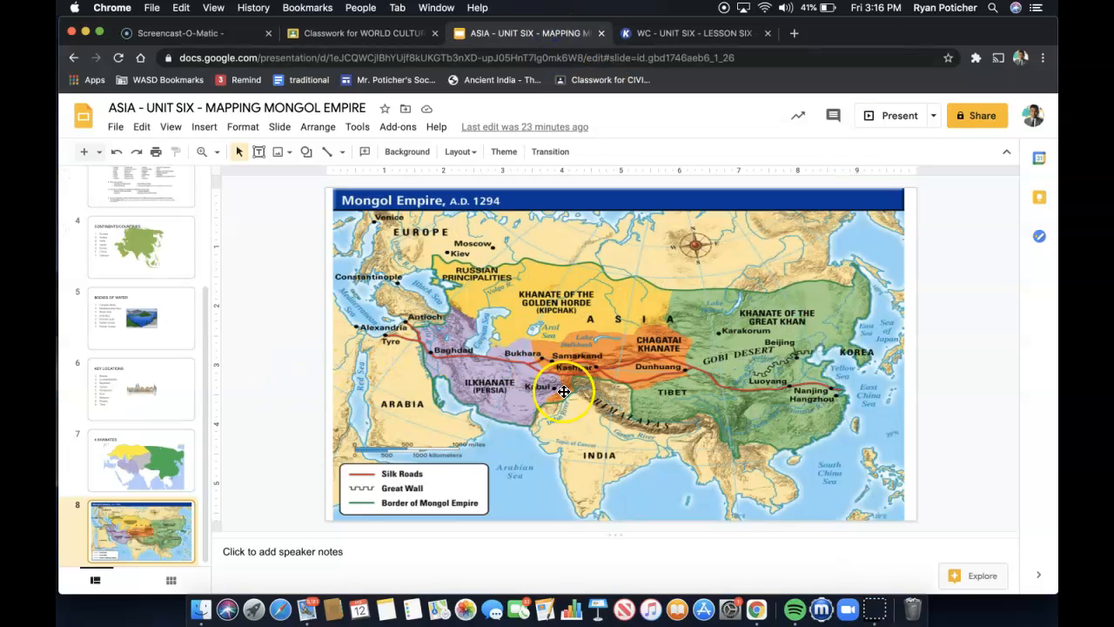
click(349, 33)
scroll(523, 414, down, 1)
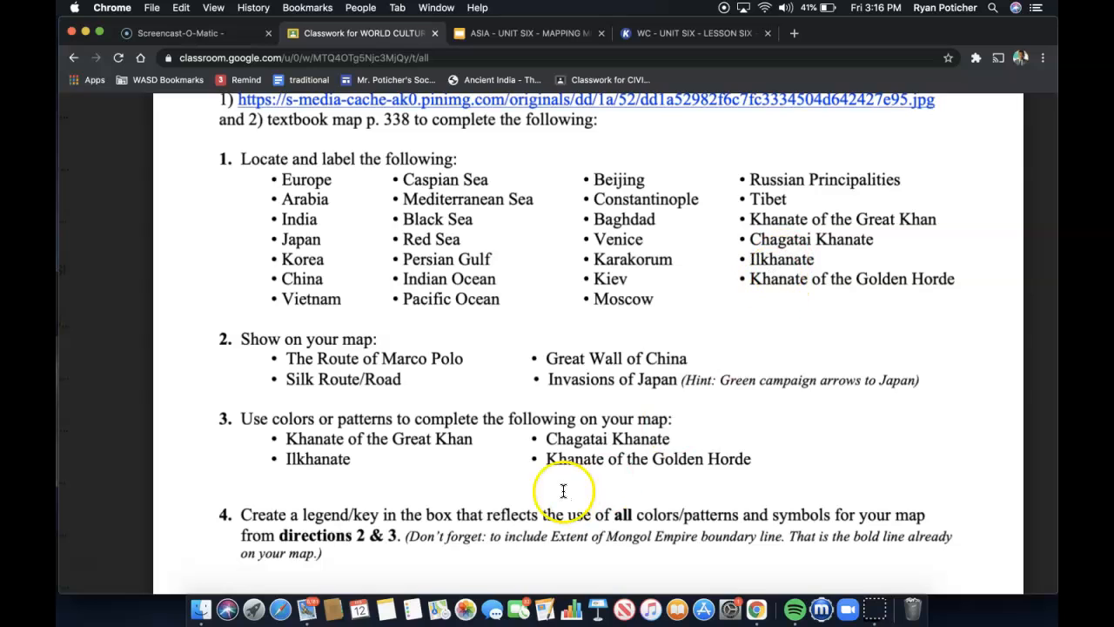
click(662, 33)
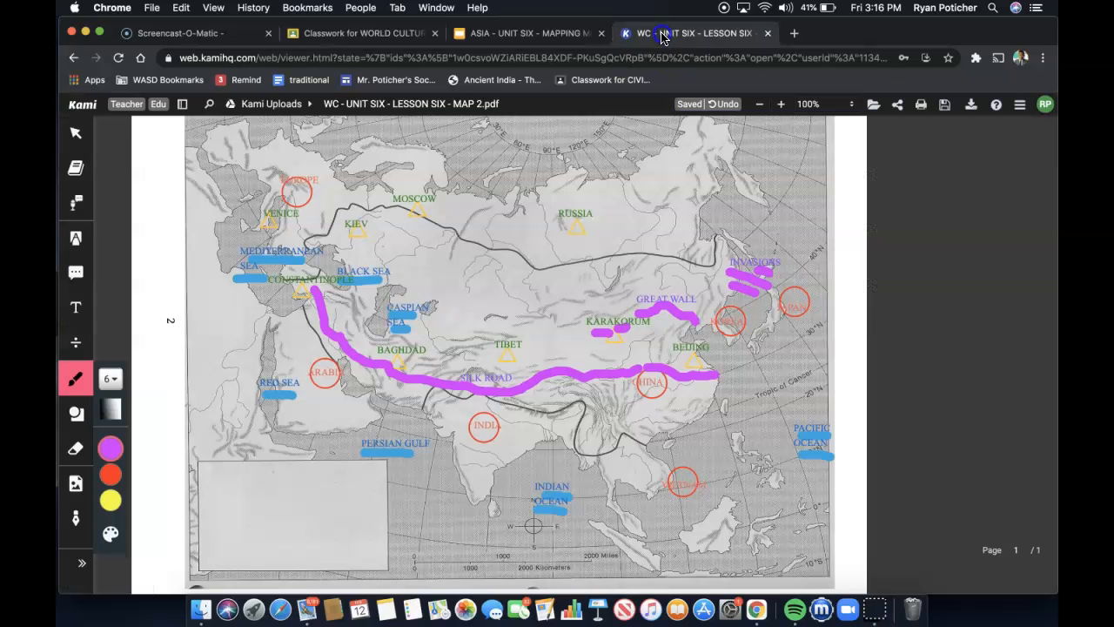
click(503, 33)
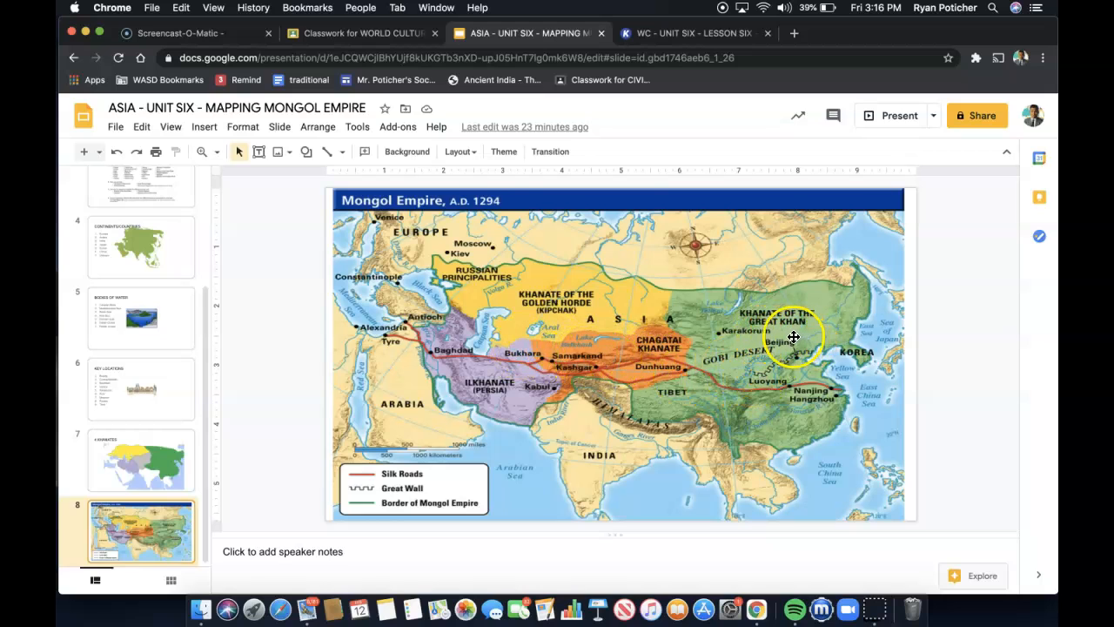
click(655, 33)
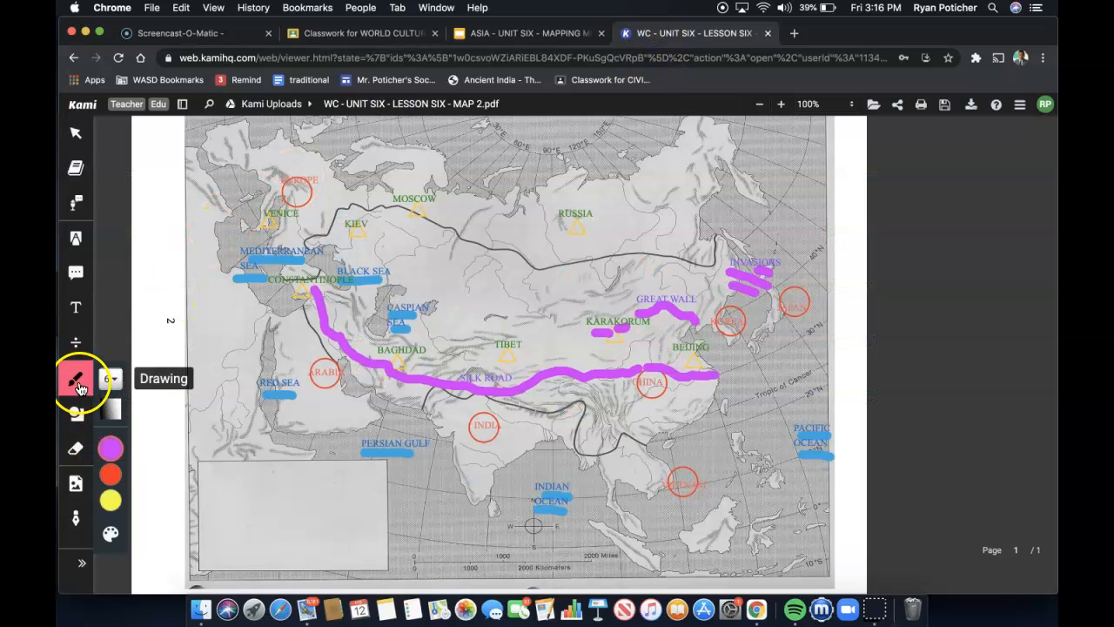
Outline the Khanate of the Great Khan with yellow freehand lines around KARAKORUM and CHINA, checking its borders on the Google Slides map
mouse_move(111, 492)
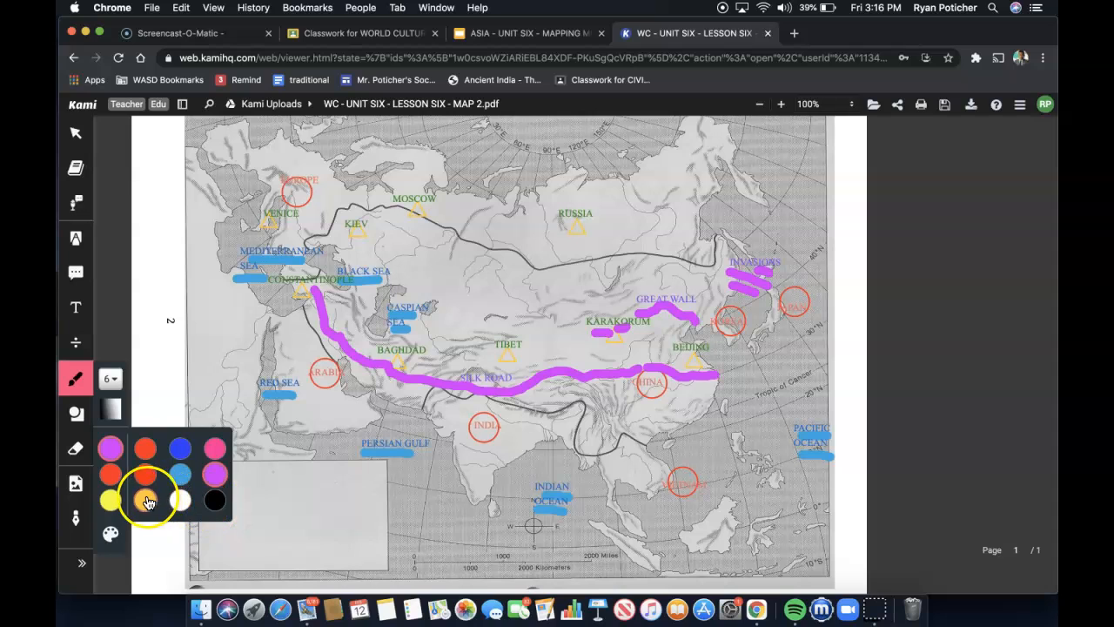
click(112, 501)
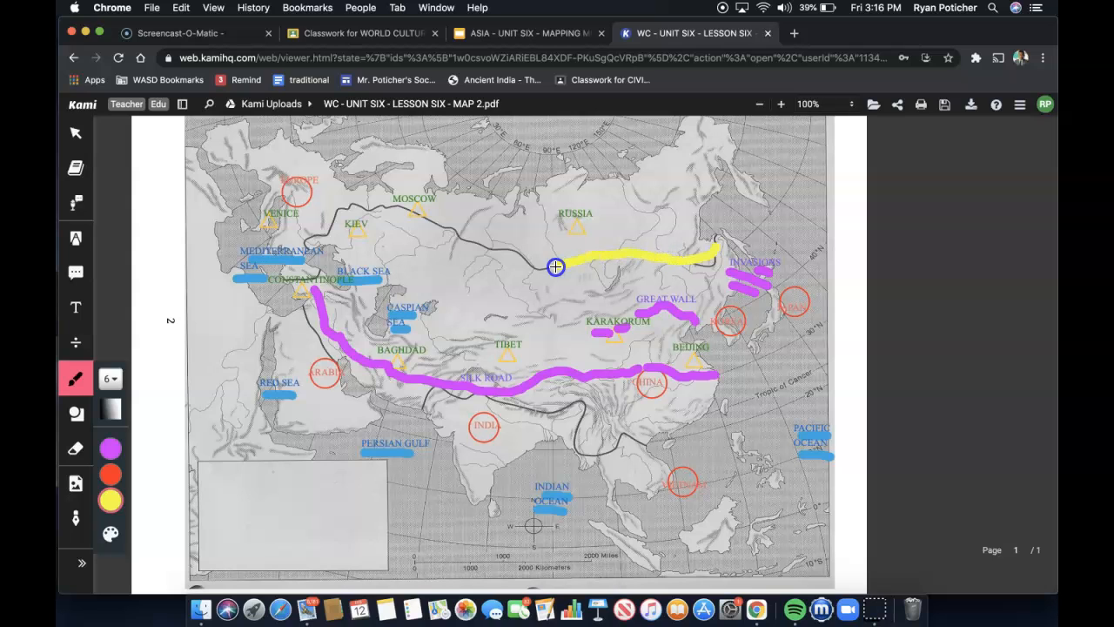
click(557, 33)
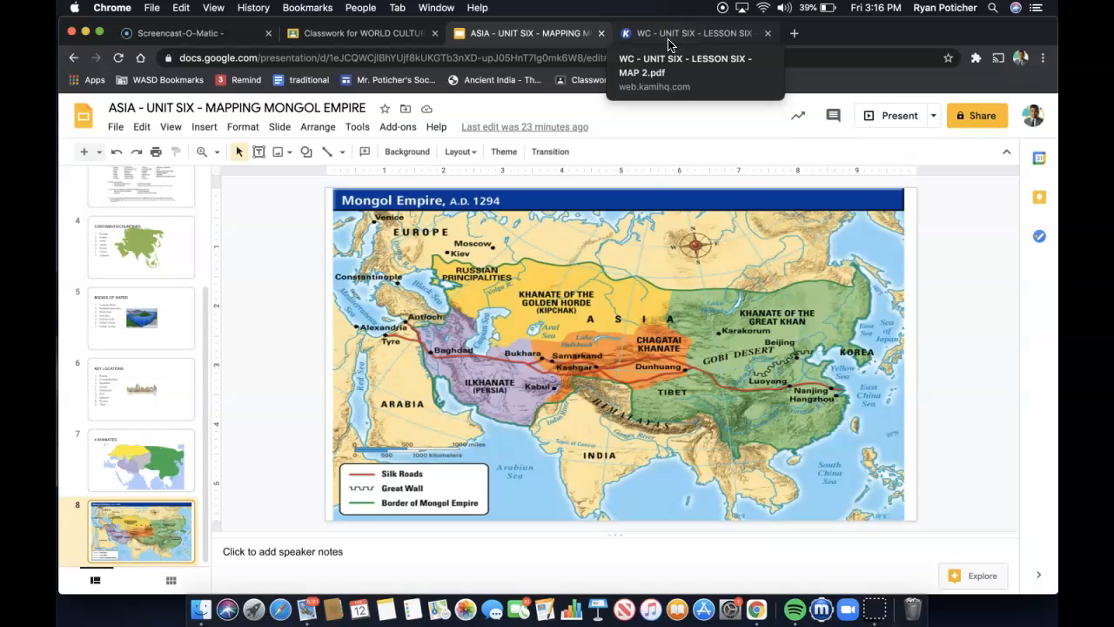
click(668, 38)
drag(519, 252, 540, 283)
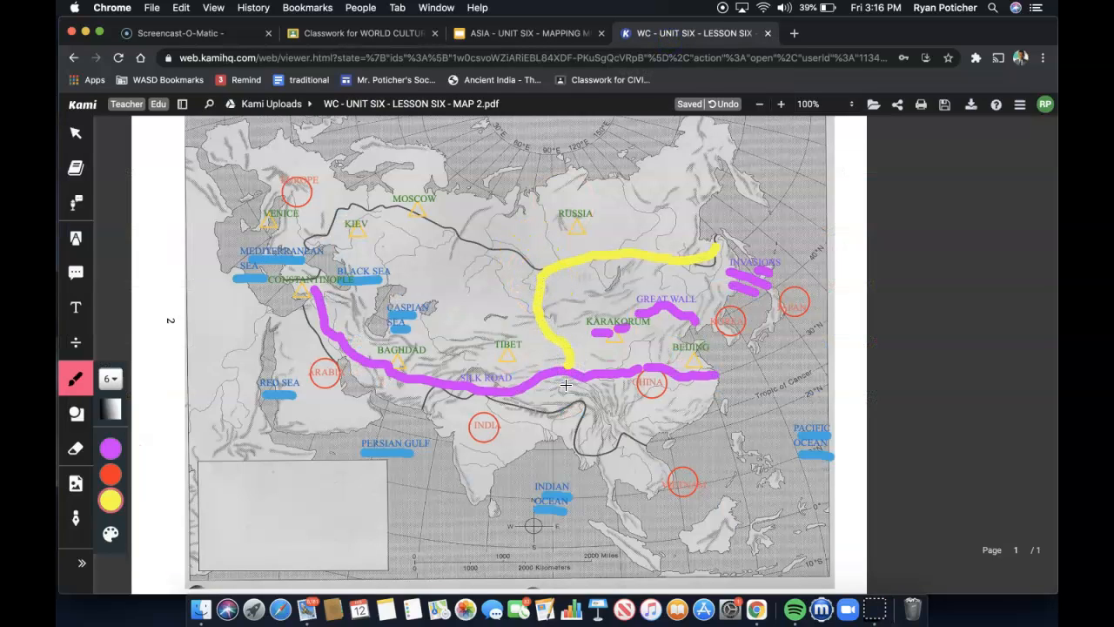
click(559, 35)
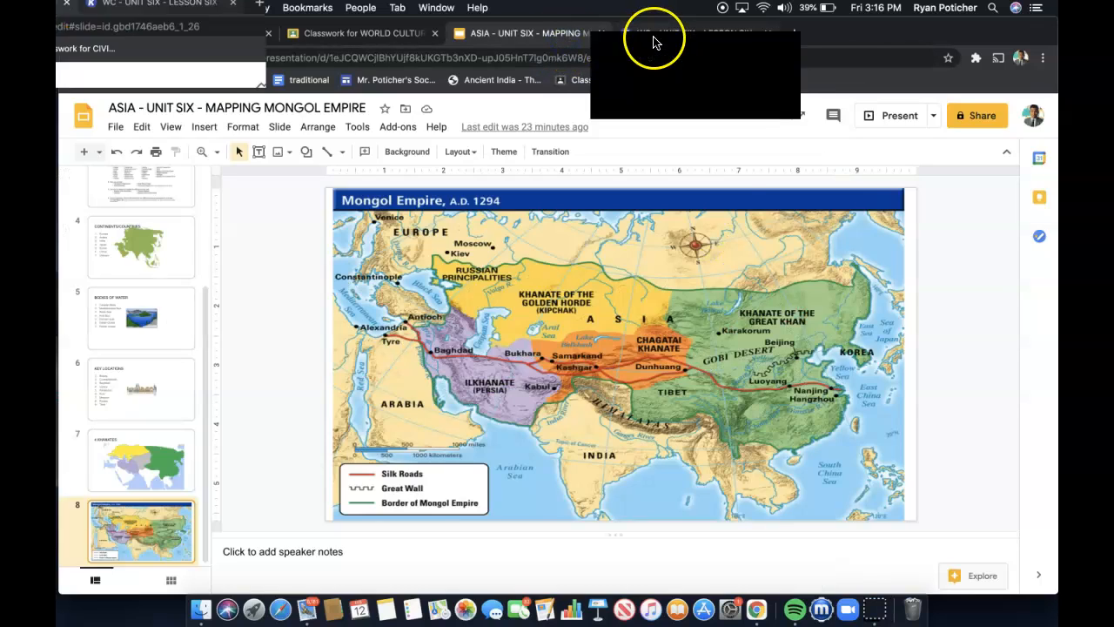
click(654, 39)
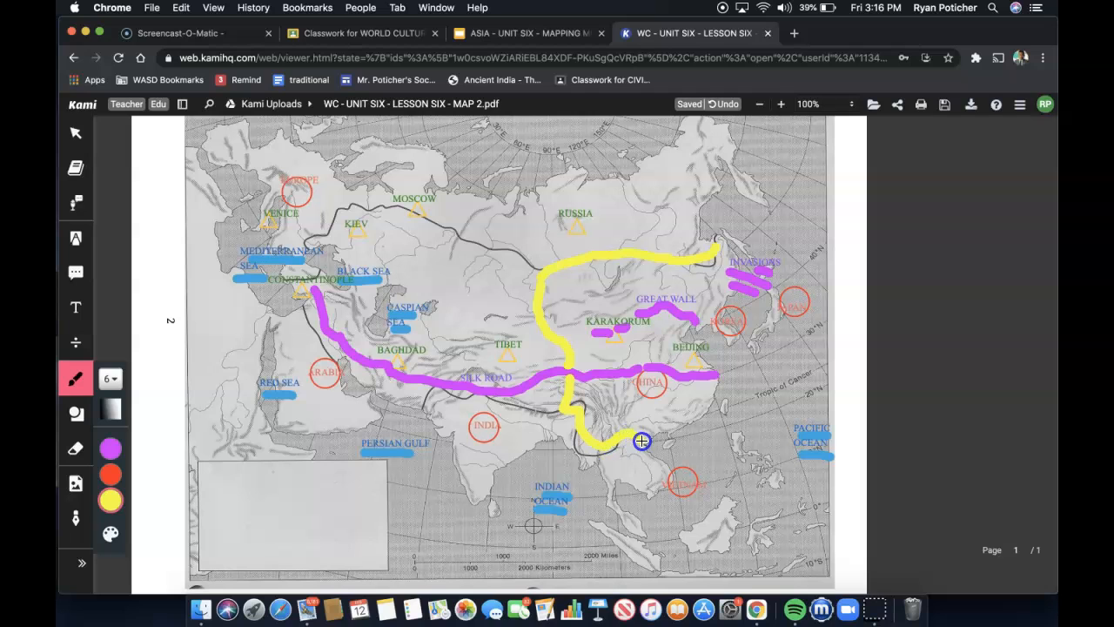
Outline the Chagatai Khanate with red freehand lines around TIBET in Kami, using the Google Slides map as reference
click(568, 35)
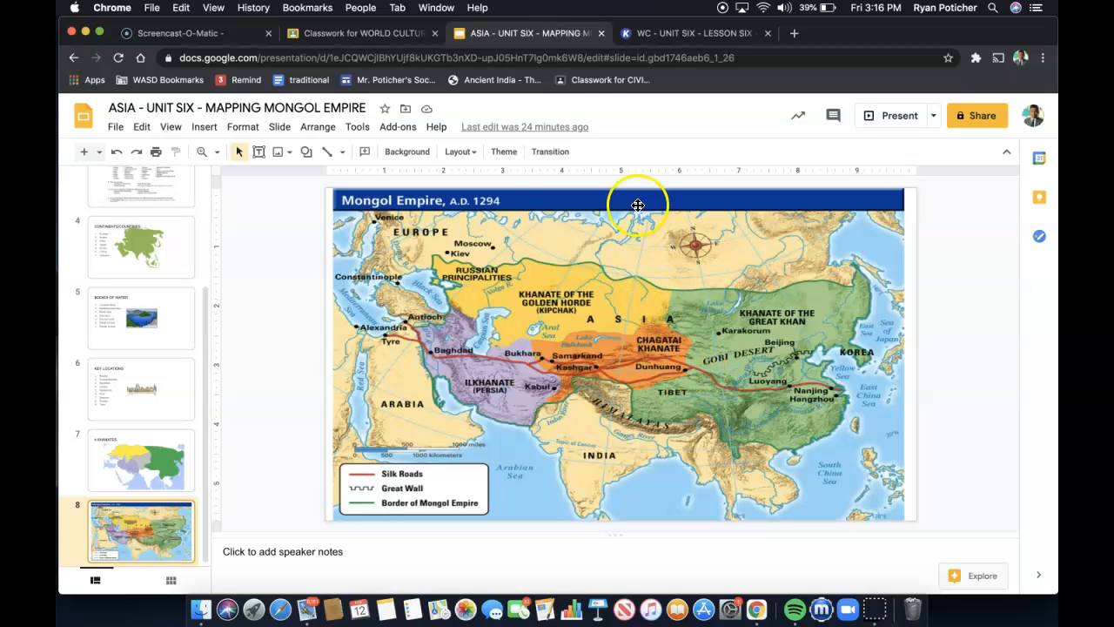
click(670, 35)
mouse_move(113, 474)
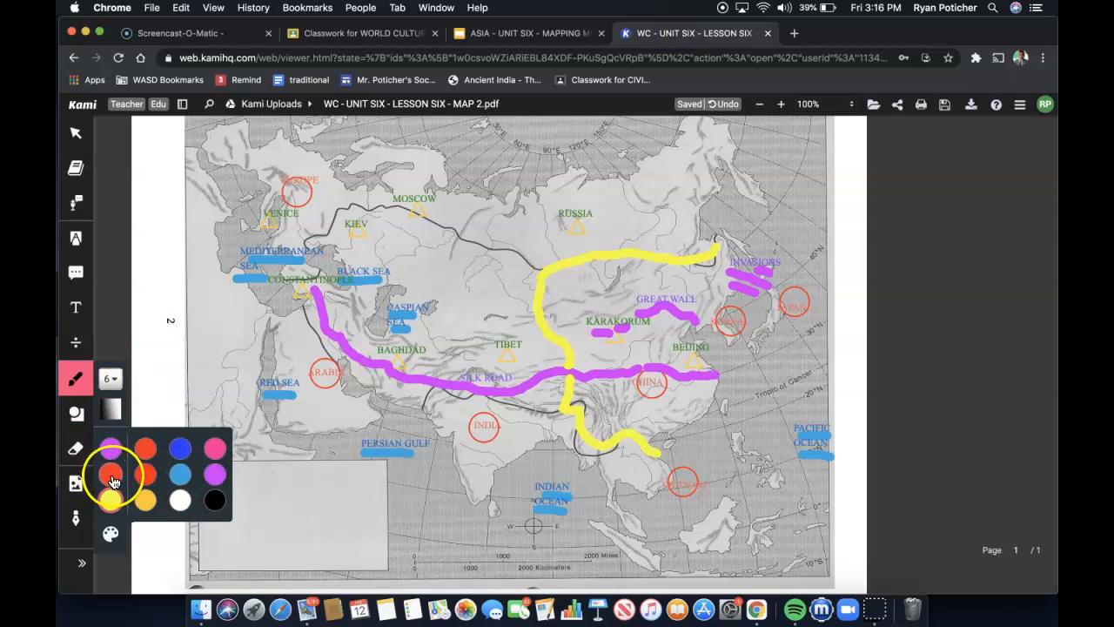
click(148, 473)
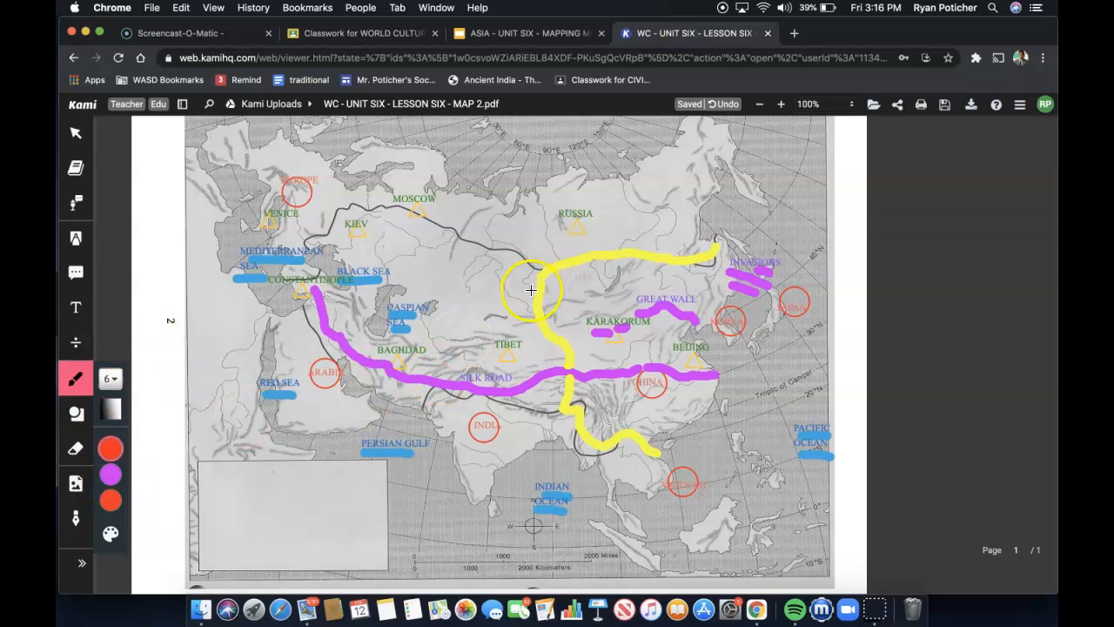
click(562, 35)
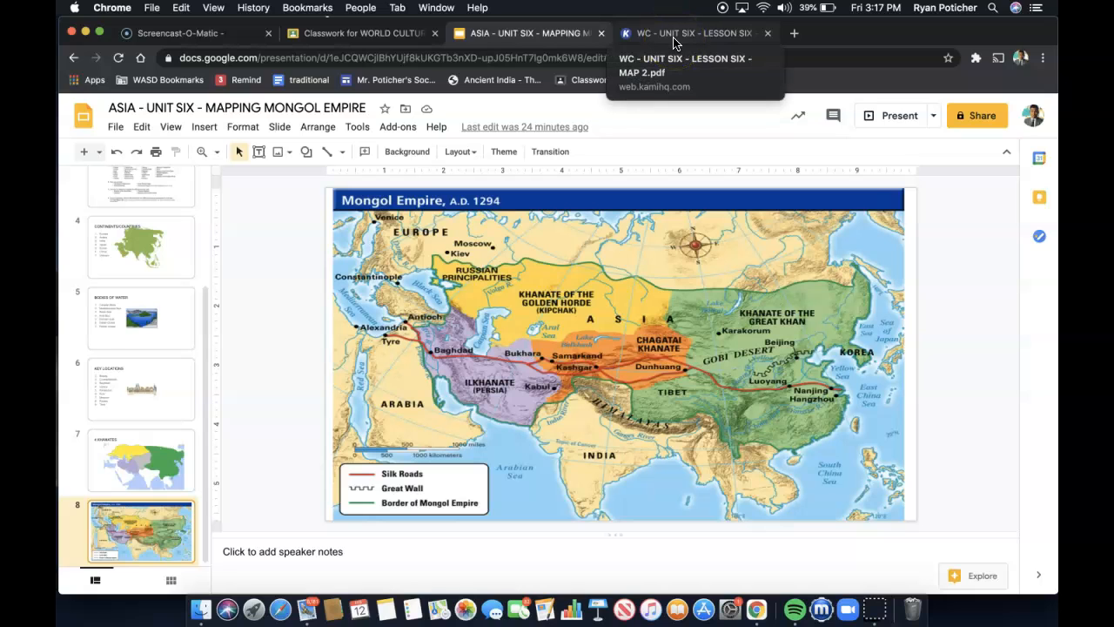
click(675, 35)
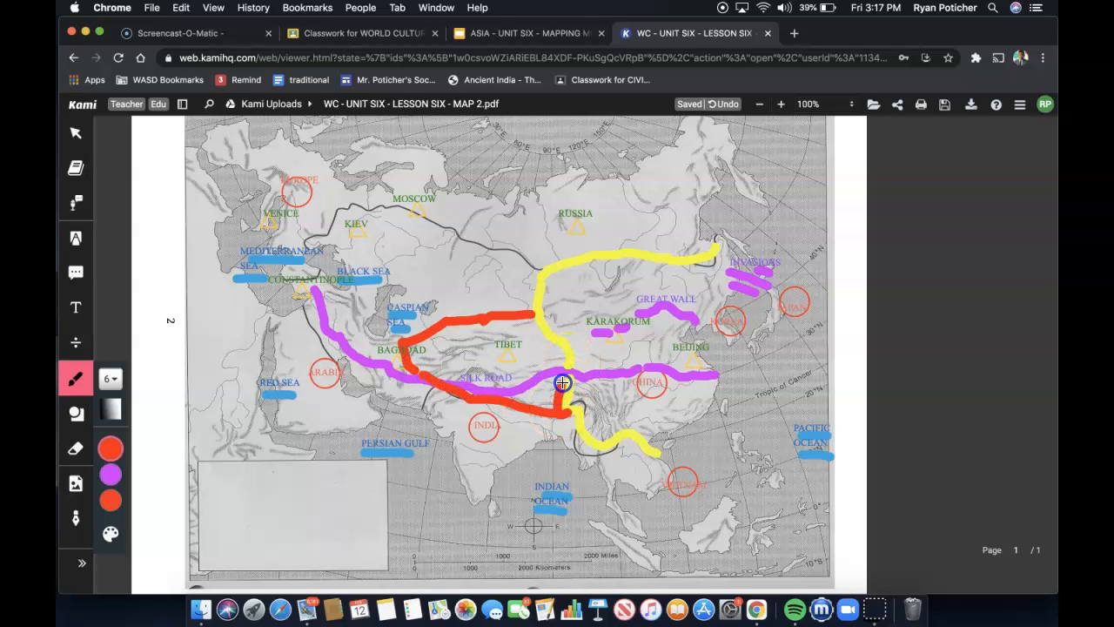
drag(563, 363, 538, 334)
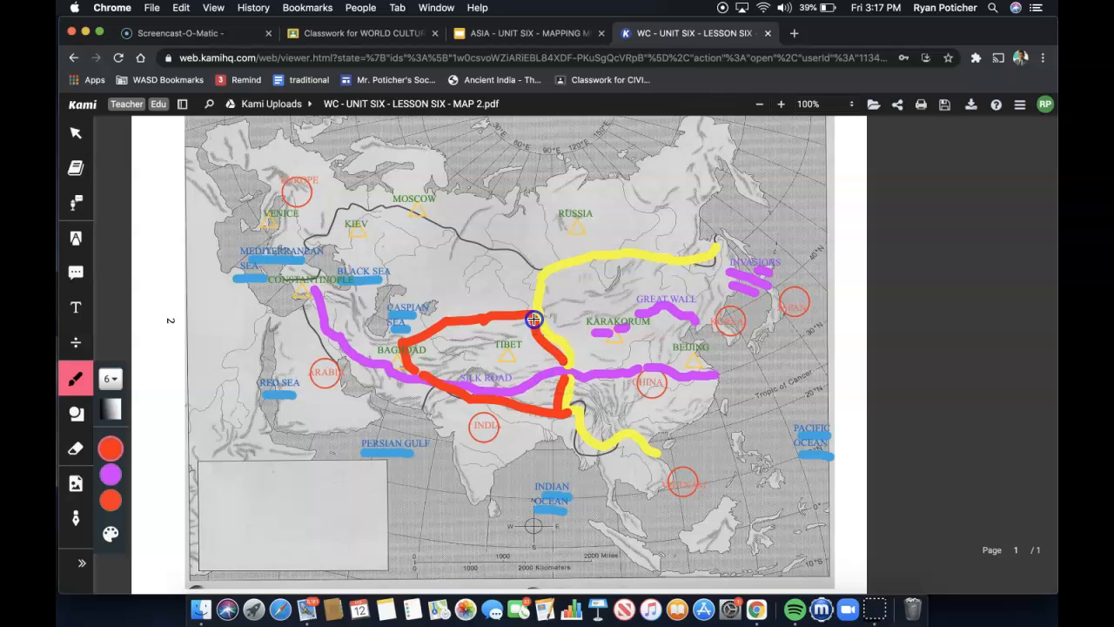
Outline the Khanate of the Golden Horde in dark blue in Kami, from KIEV past the Black and Caspian Seas, following the Google Slides map
click(523, 33)
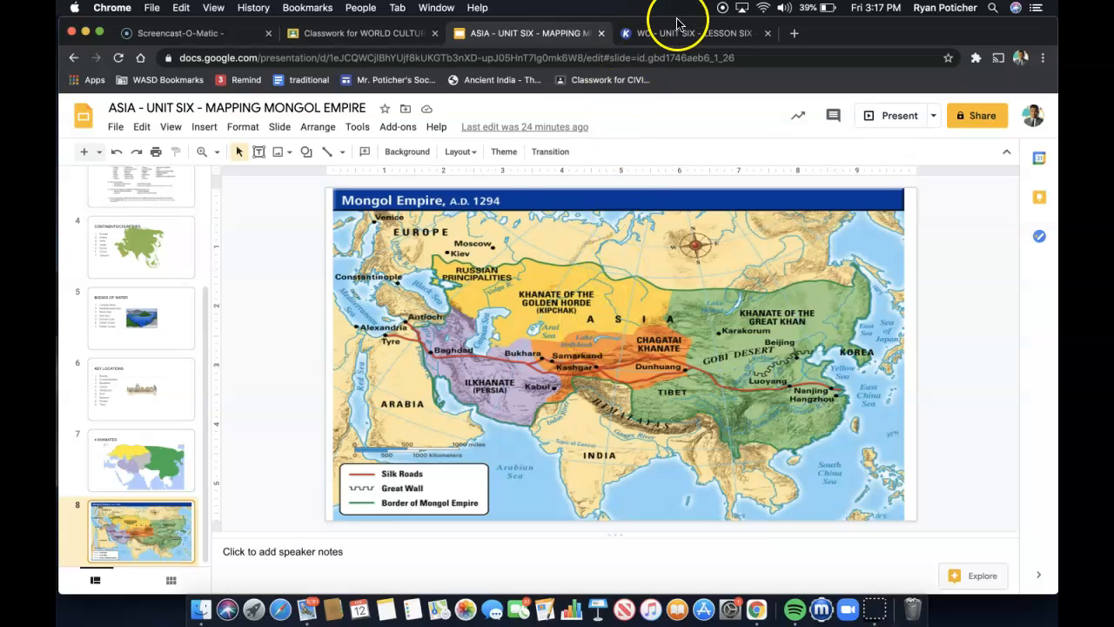
click(674, 32)
mouse_move(117, 458)
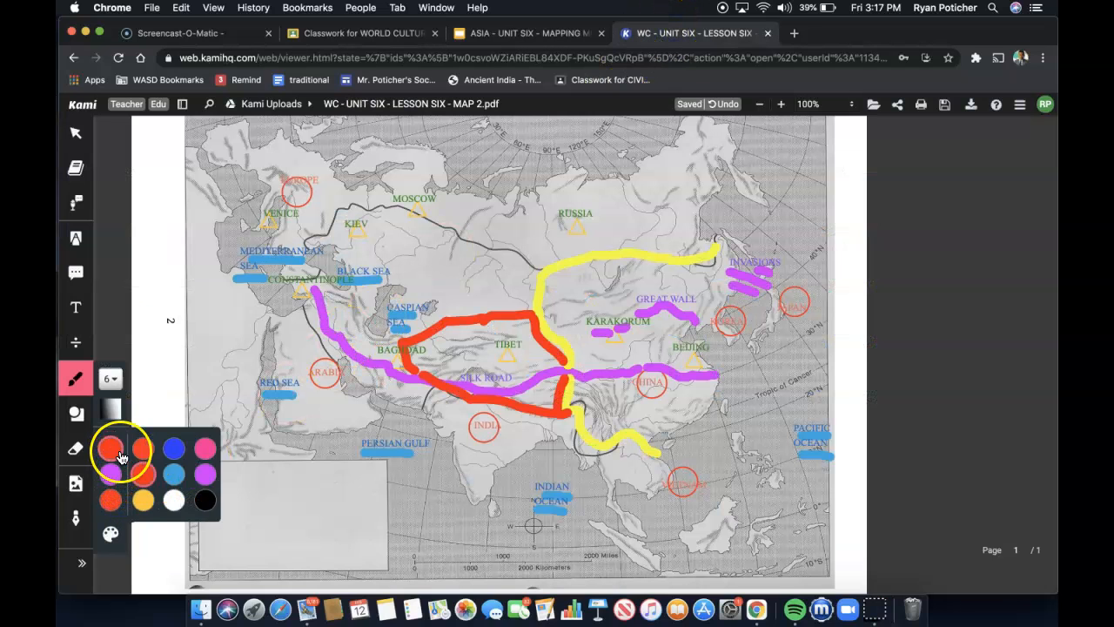
click(183, 475)
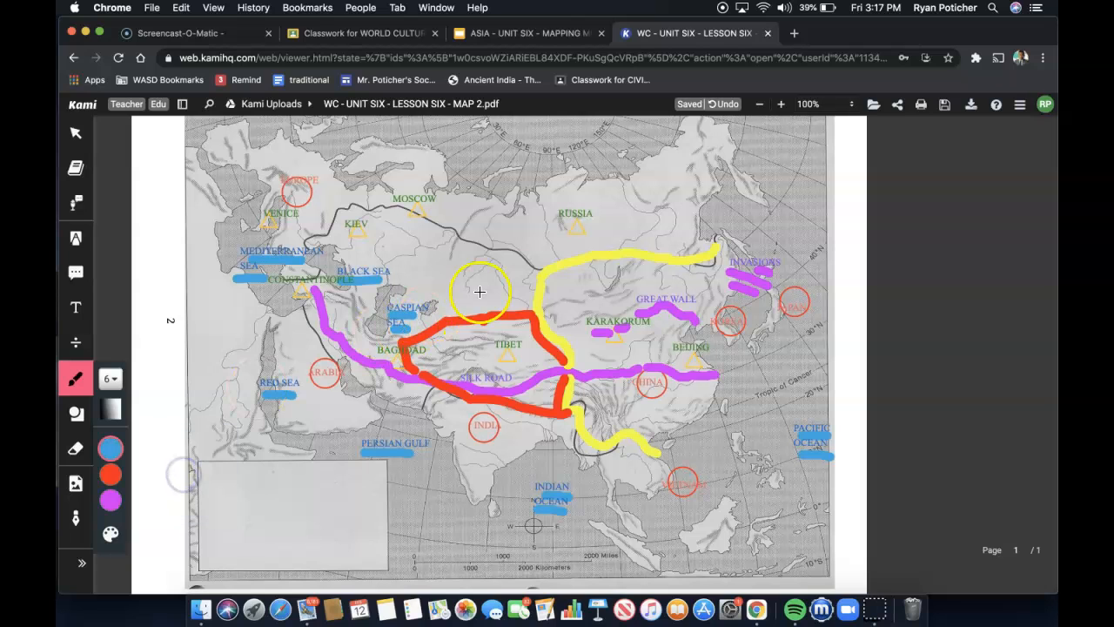
mouse_move(109, 515)
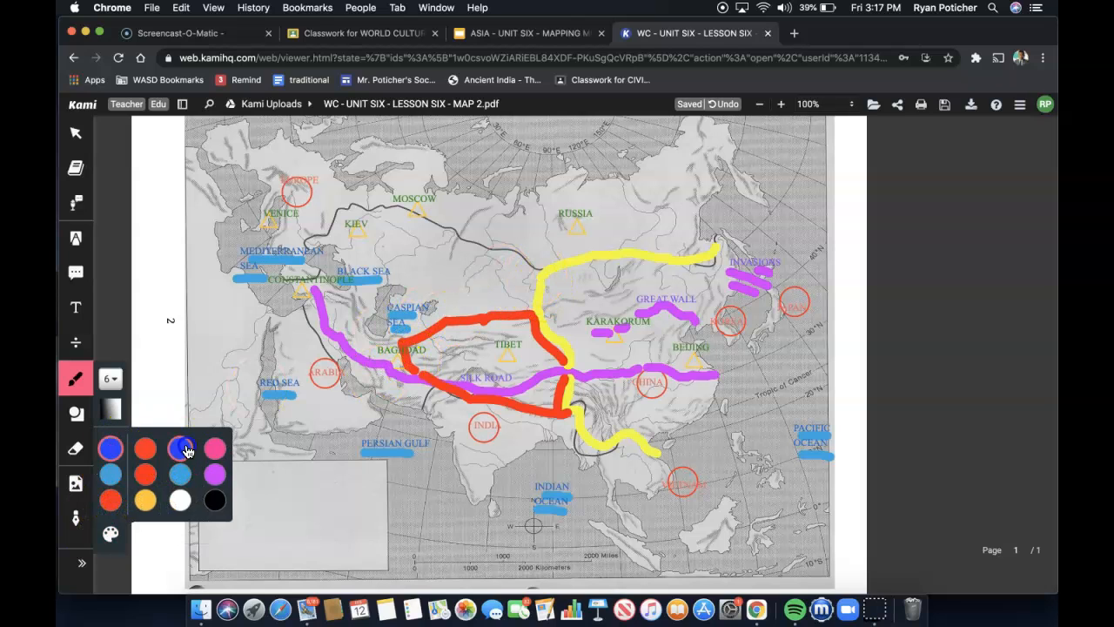
click(109, 448)
drag(535, 270, 462, 245)
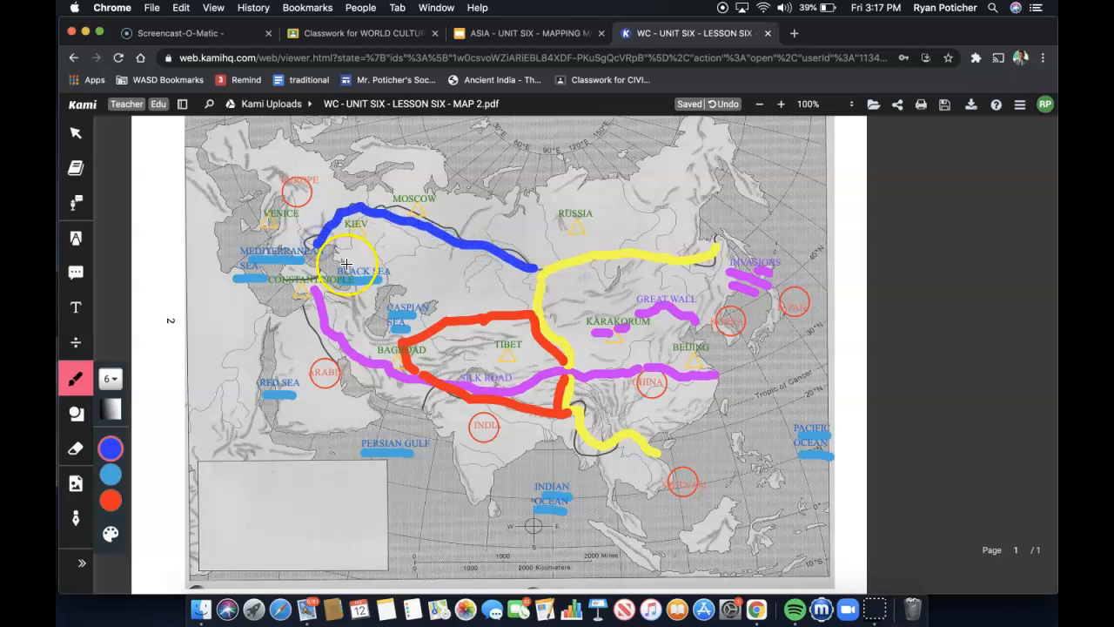
click(575, 32)
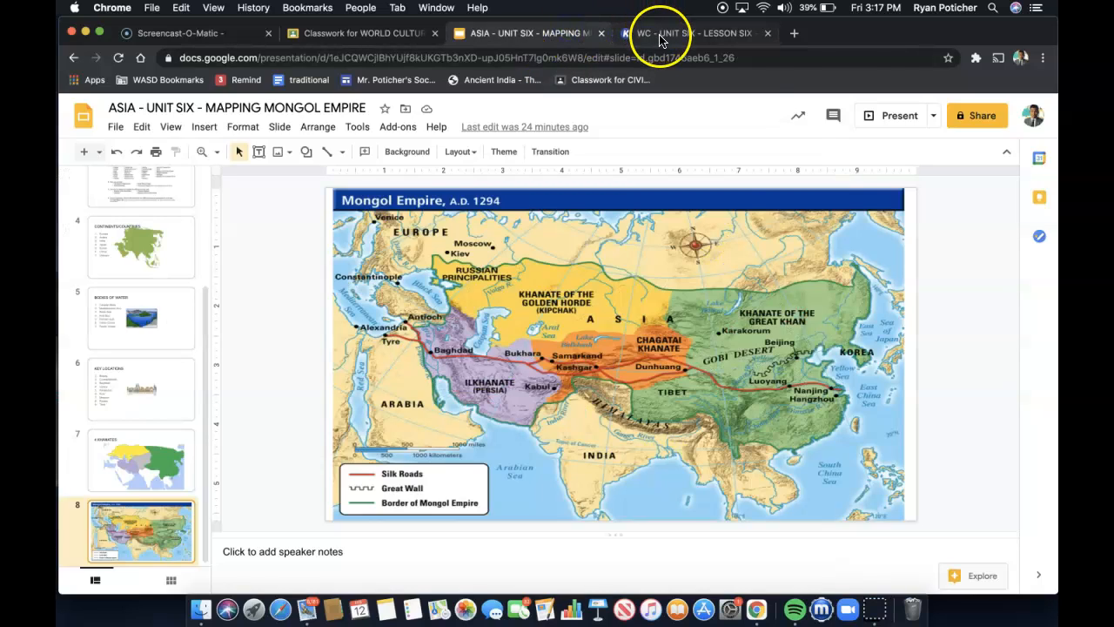
click(649, 32)
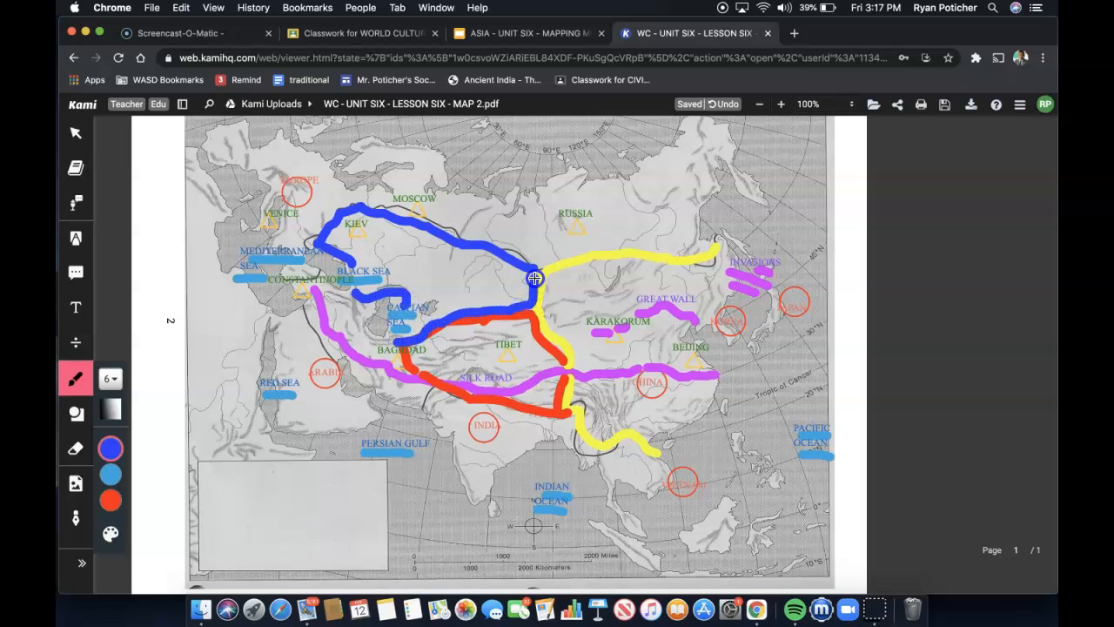
Outline the Ilkhanate with black freehand lines around BAGHDAD toward CONSTANTINOPLE in Kami, checking its borders on the Google Slides map
click(561, 35)
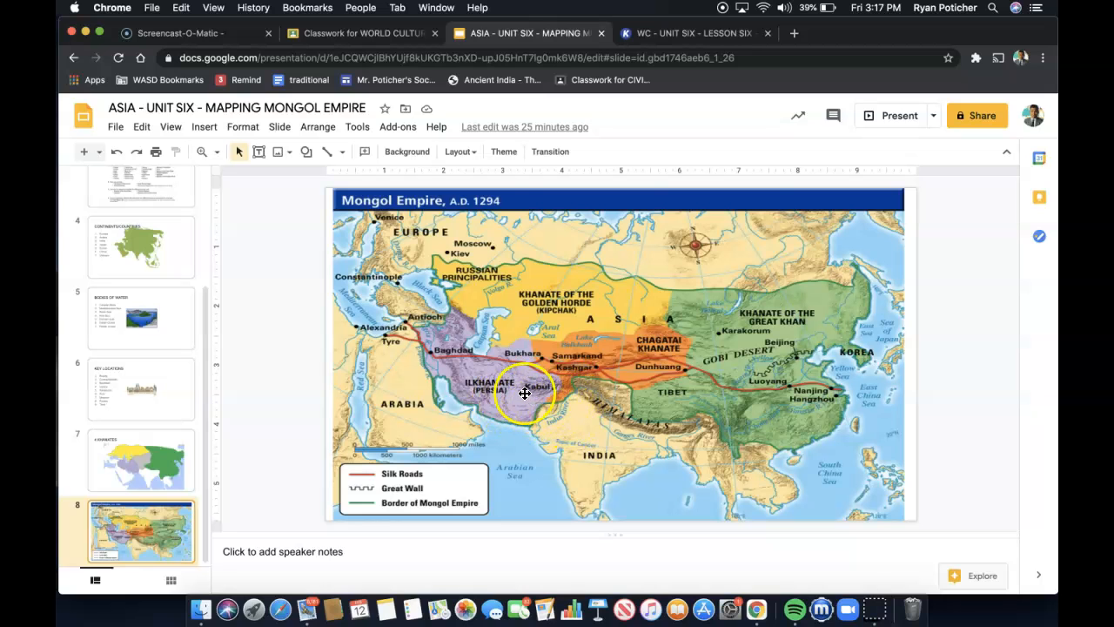
click(661, 34)
mouse_move(120, 487)
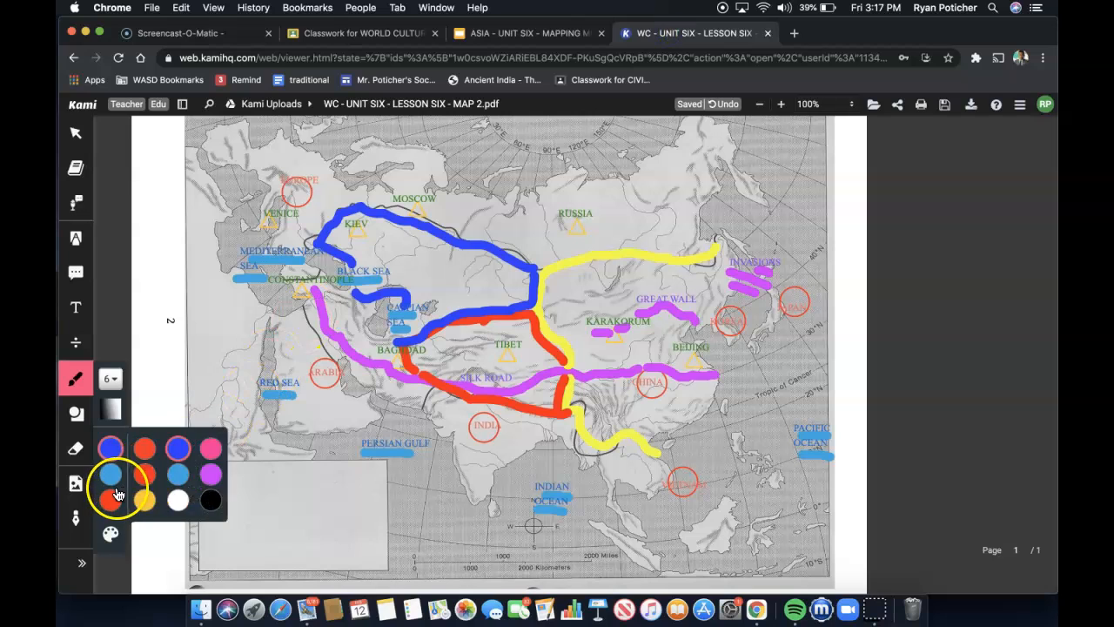
click(213, 501)
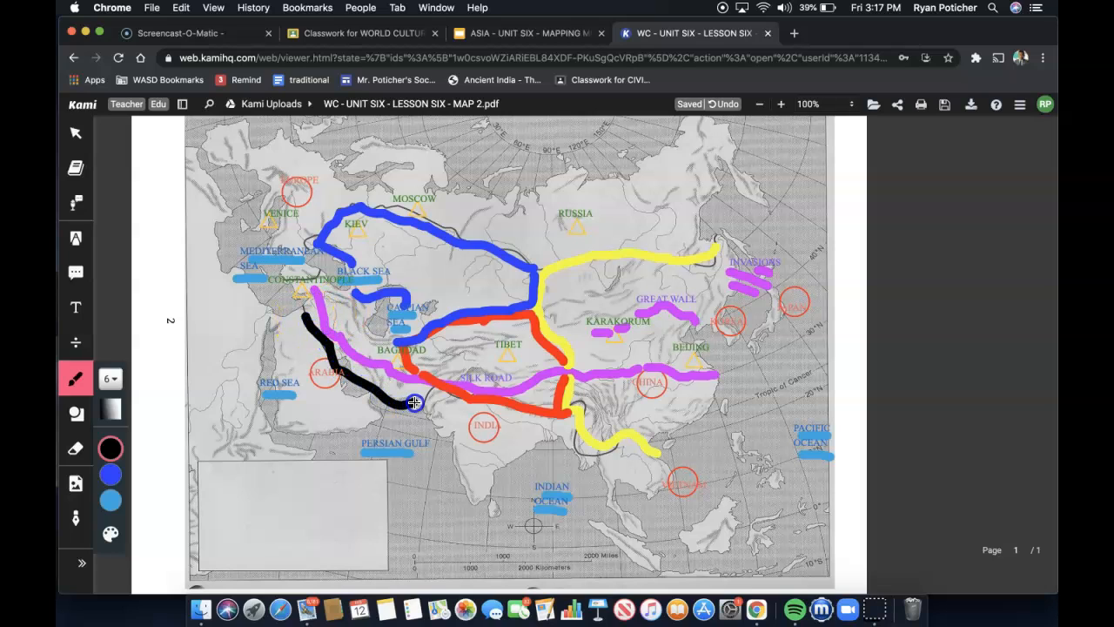
click(407, 368)
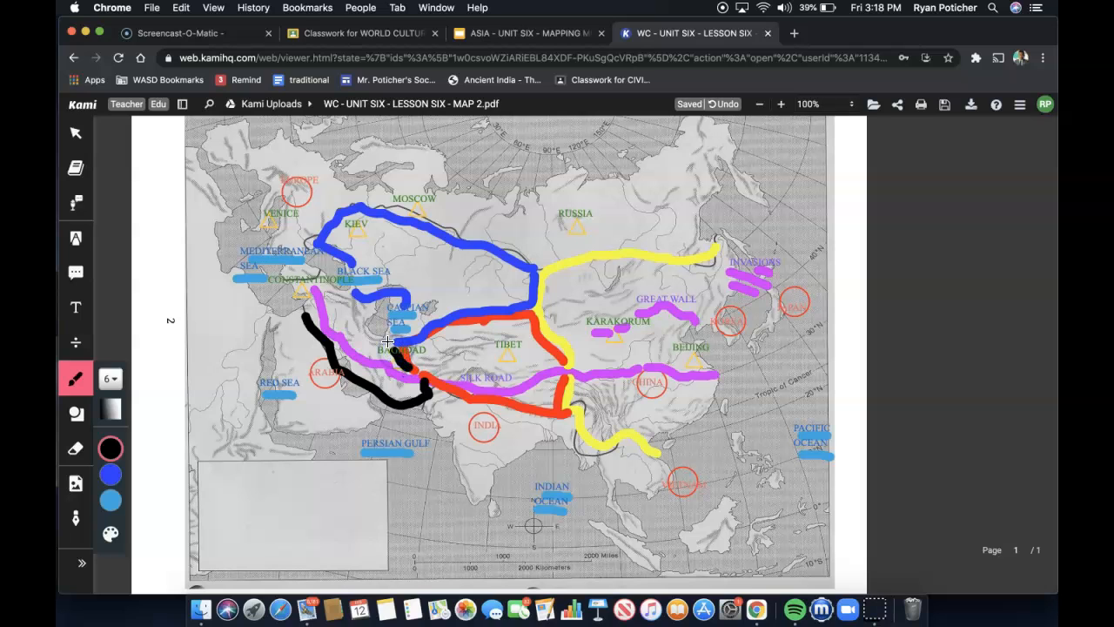
click(559, 33)
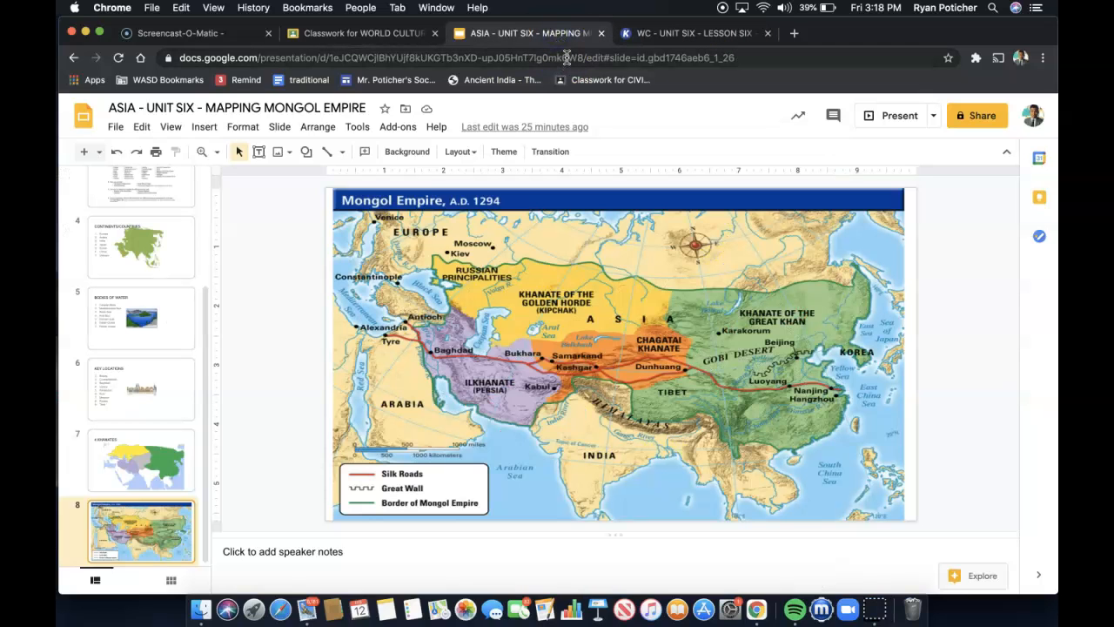
click(688, 35)
mouse_move(394, 344)
mouse_down()
mouse_move(390, 309)
mouse_move(338, 265)
mouse_move(281, 271)
mouse_up()
click(310, 291)
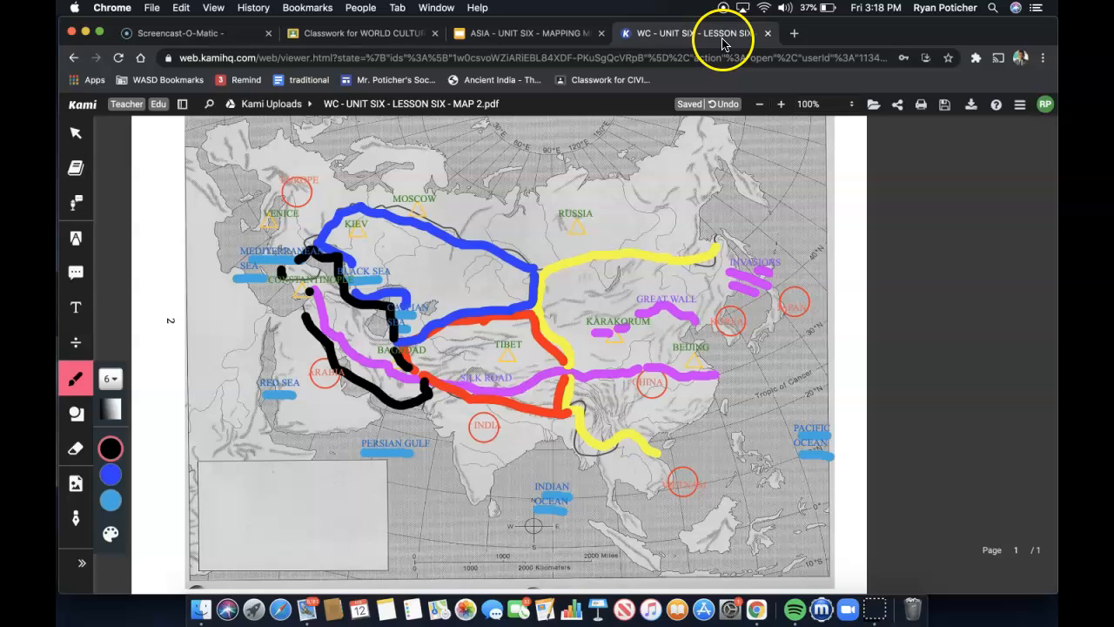
Review the khanate and legend directions in Google Classroom and the Google Slides map, then return to the map in Kami
click(565, 35)
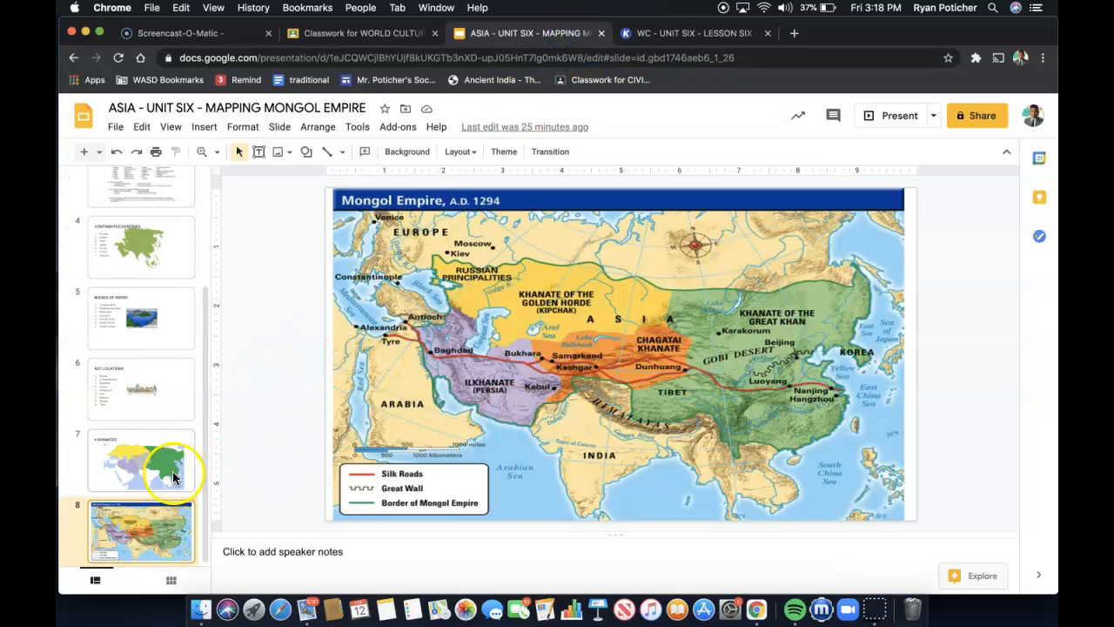
click(353, 33)
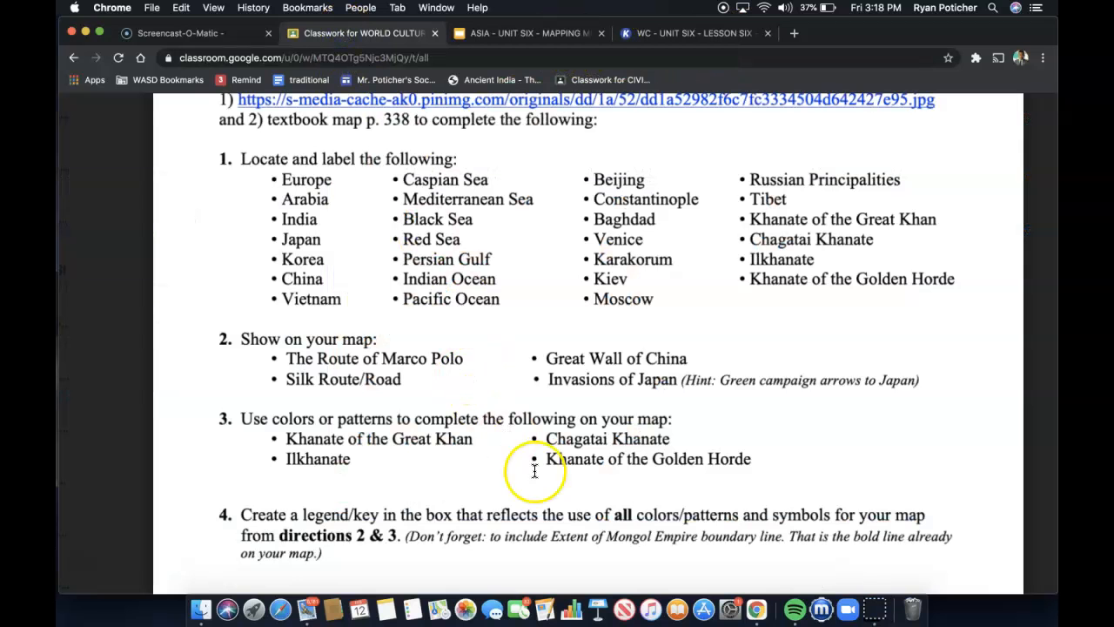
scroll(517, 468, down, 2)
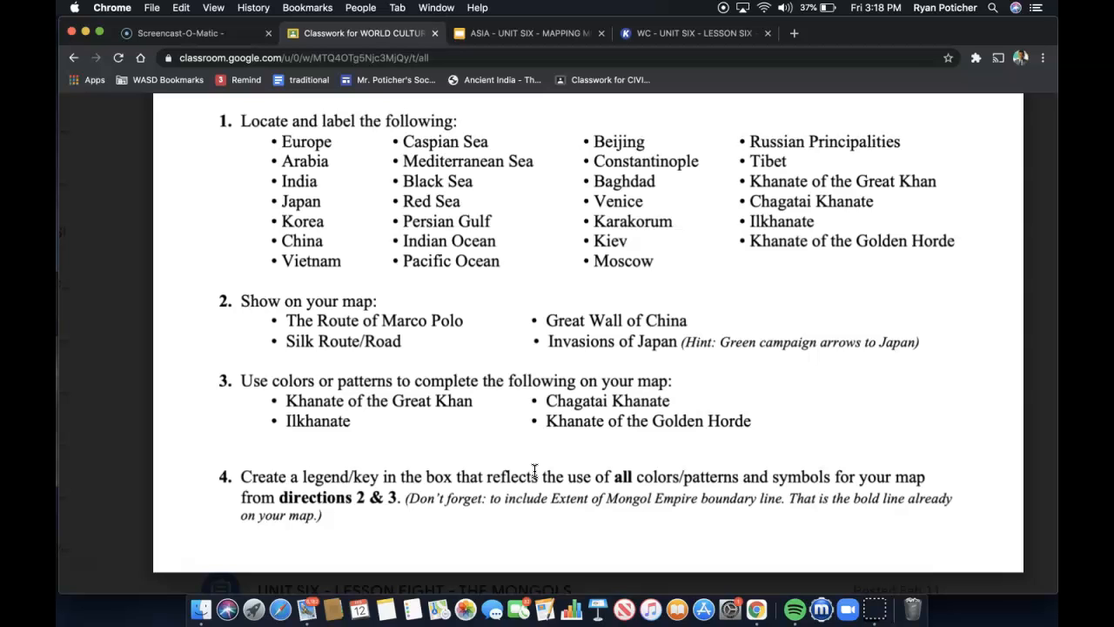
scroll(534, 471, right, 2)
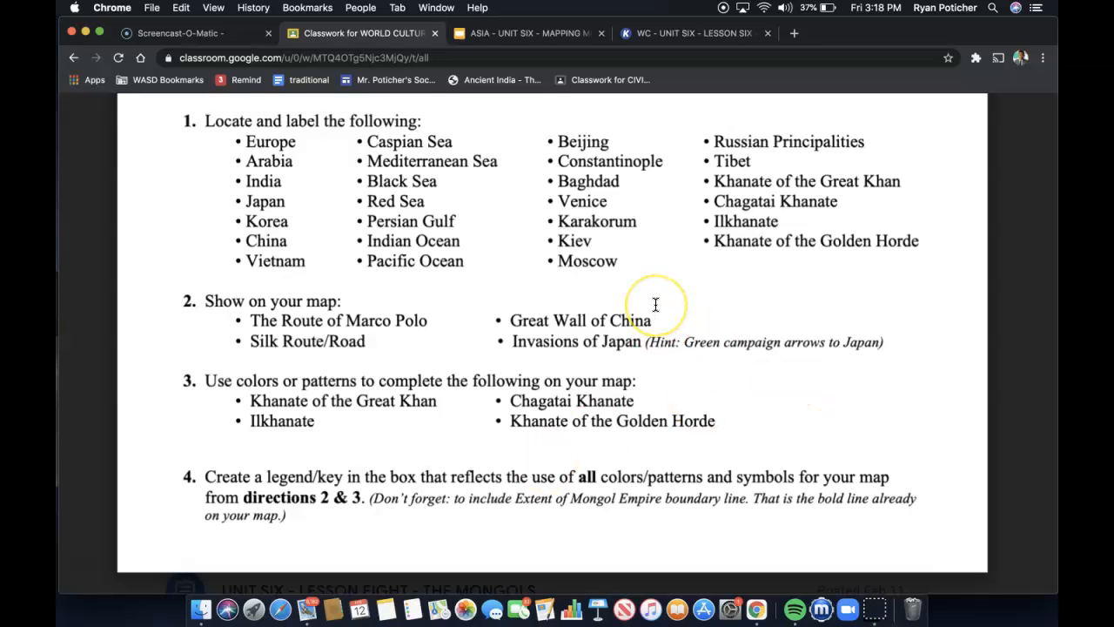
scroll(655, 303, up, 1)
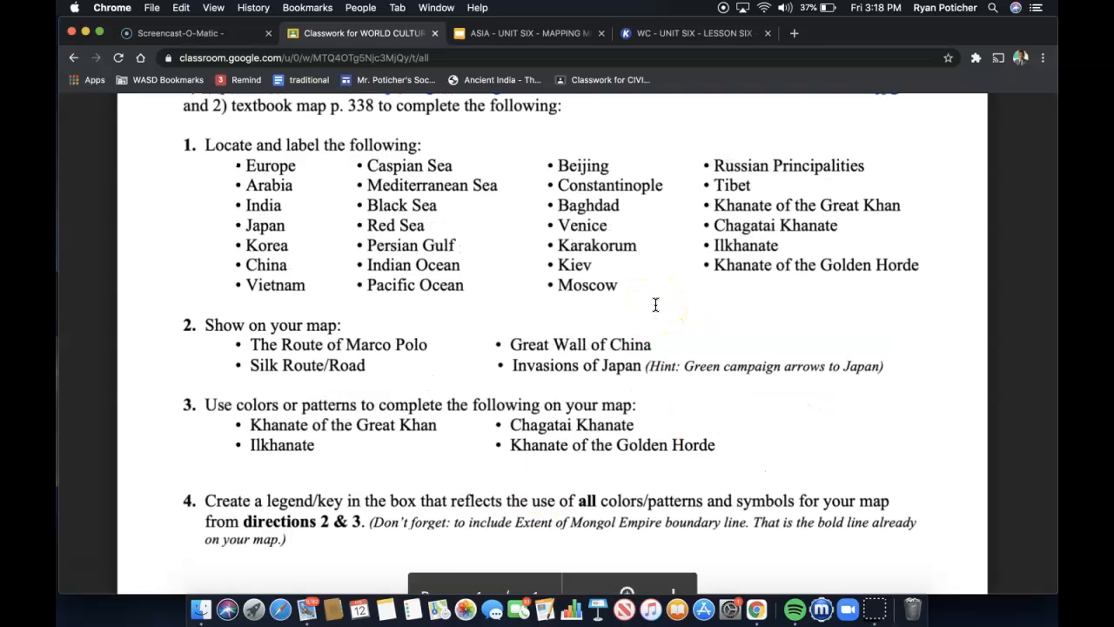
click(579, 34)
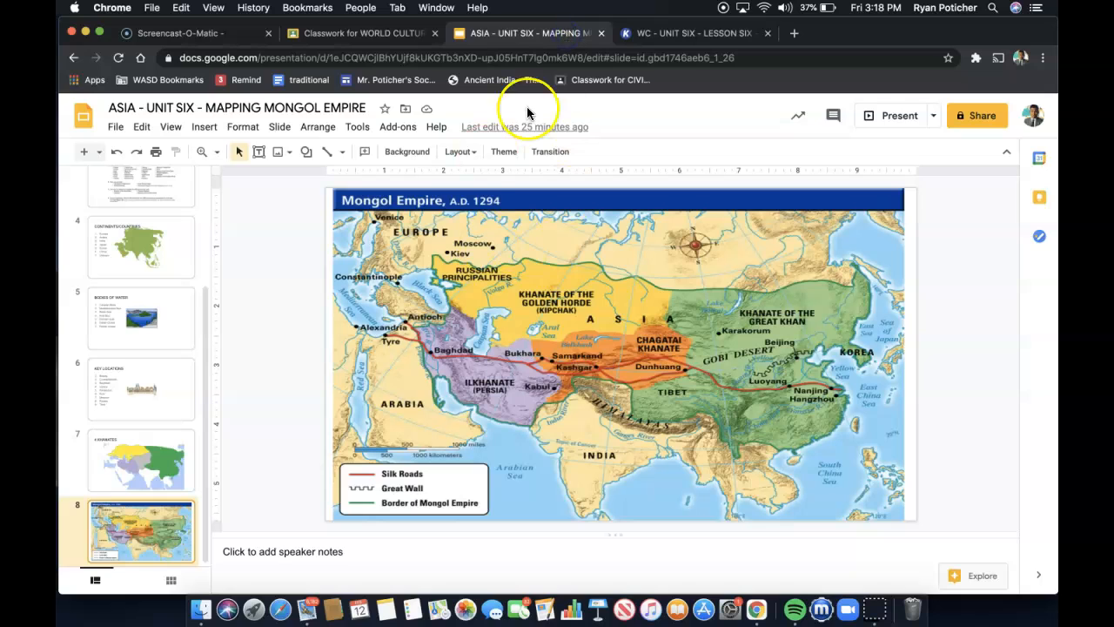
click(670, 34)
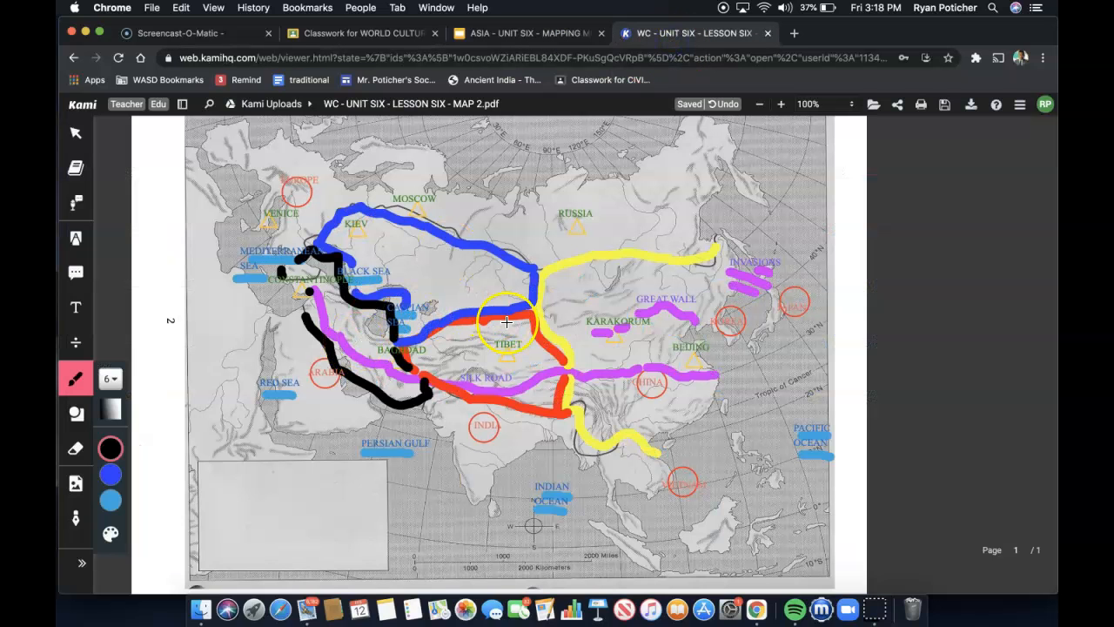